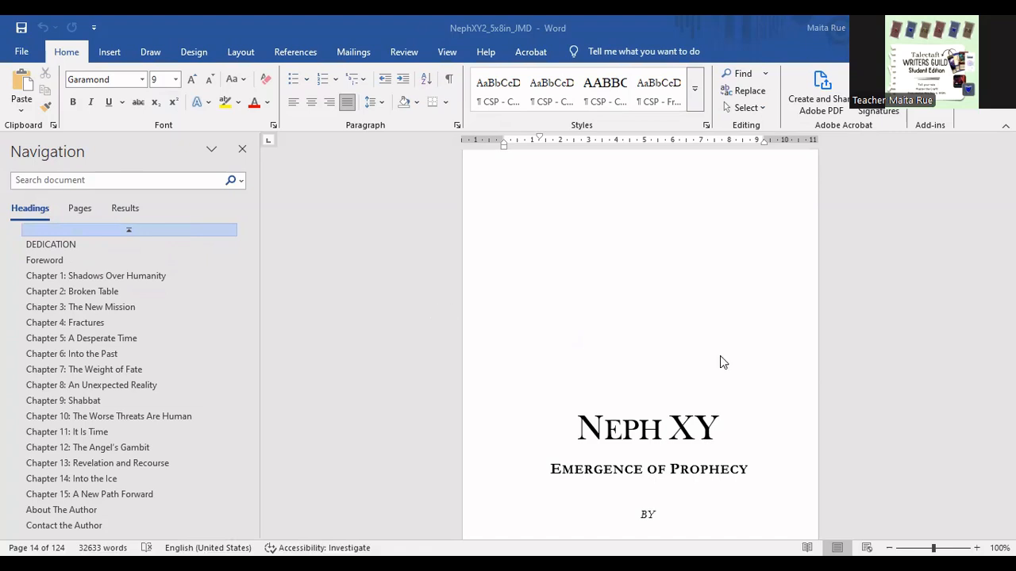
- Look through the manuscript's title page, reader note, copyright page and table of contents
scroll(718, 361, down, 3)
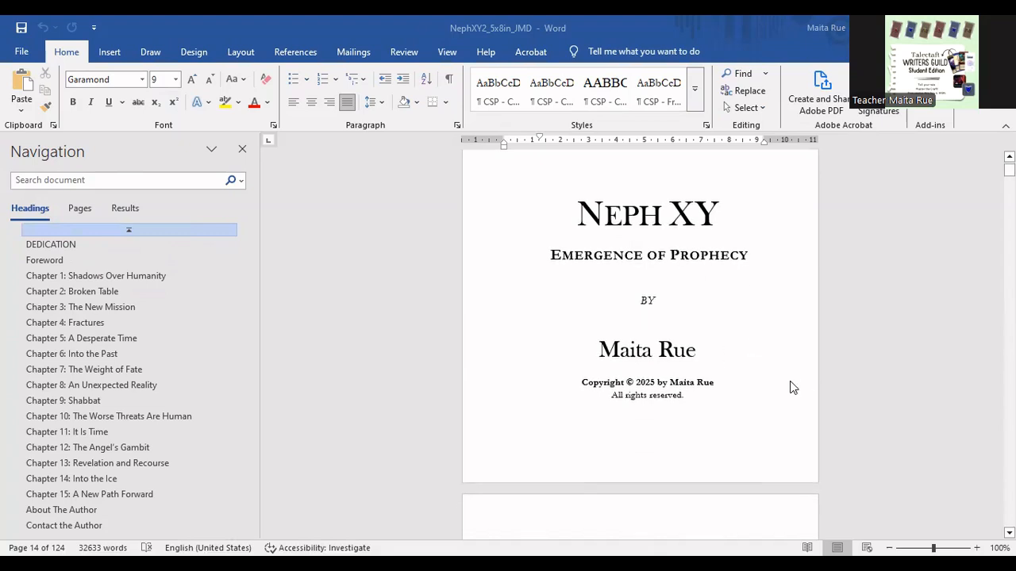
scroll(734, 358, up, 2)
scroll(731, 358, down, 1)
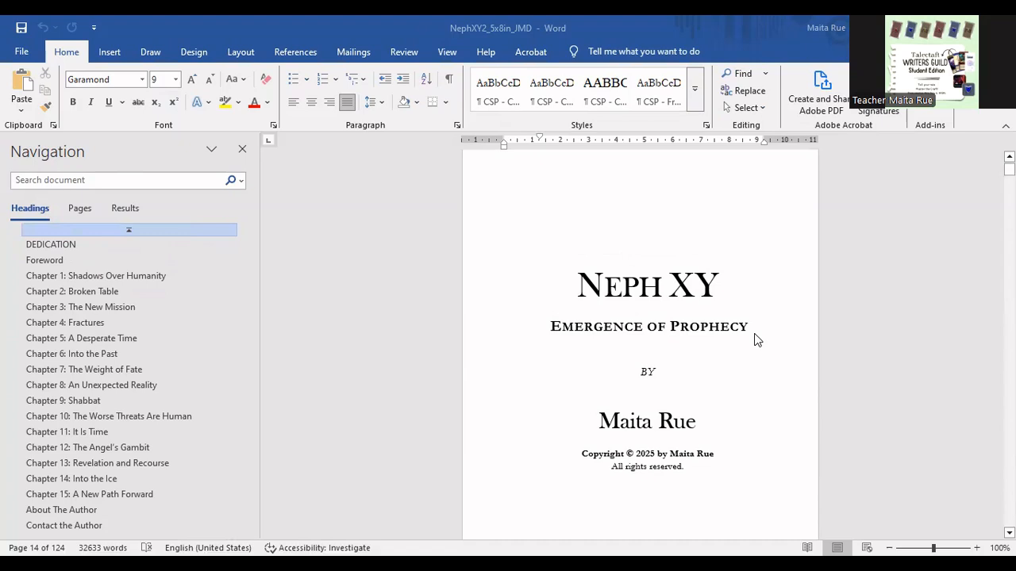
scroll(739, 349, down, 2)
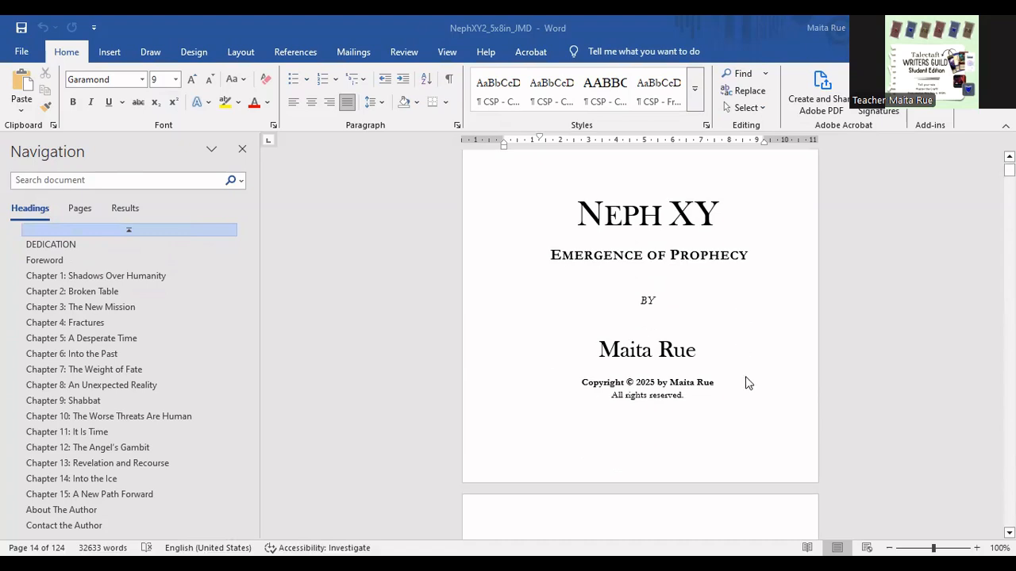
scroll(635, 394, down, 1)
scroll(629, 396, down, 20)
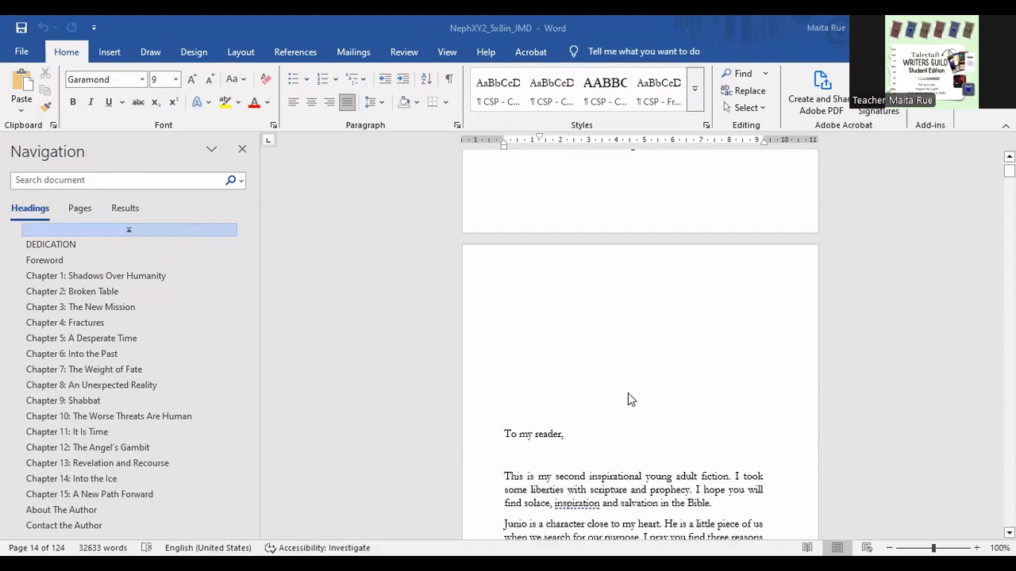
scroll(626, 402, down, 15)
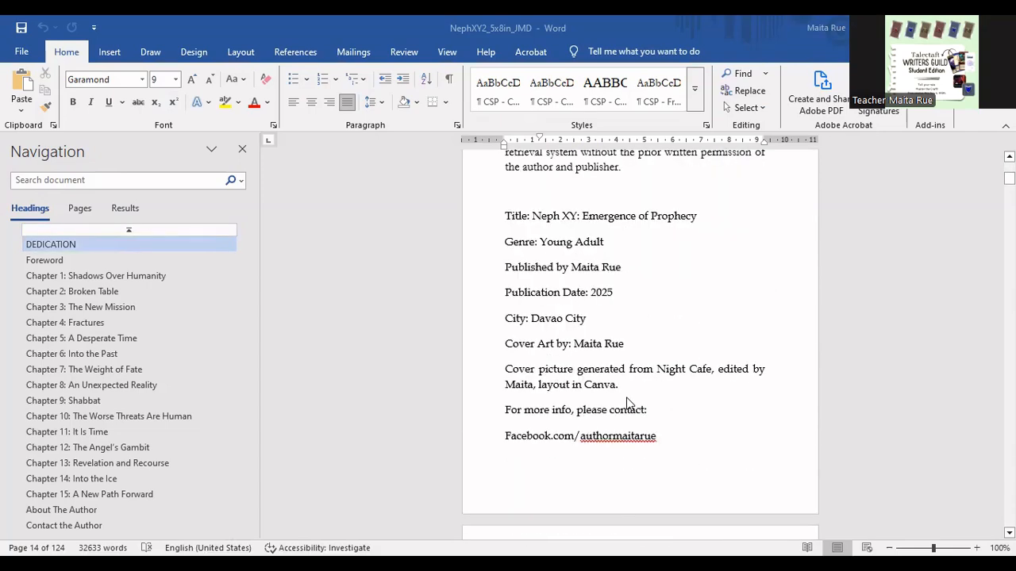
scroll(627, 402, up, 6)
scroll(627, 402, down, 16)
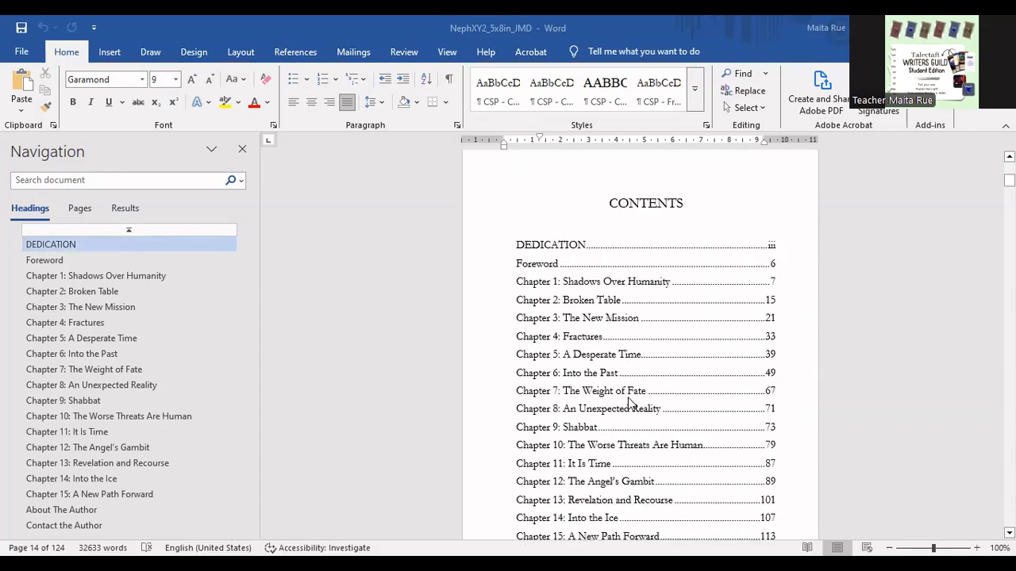
scroll(631, 403, down, 1)
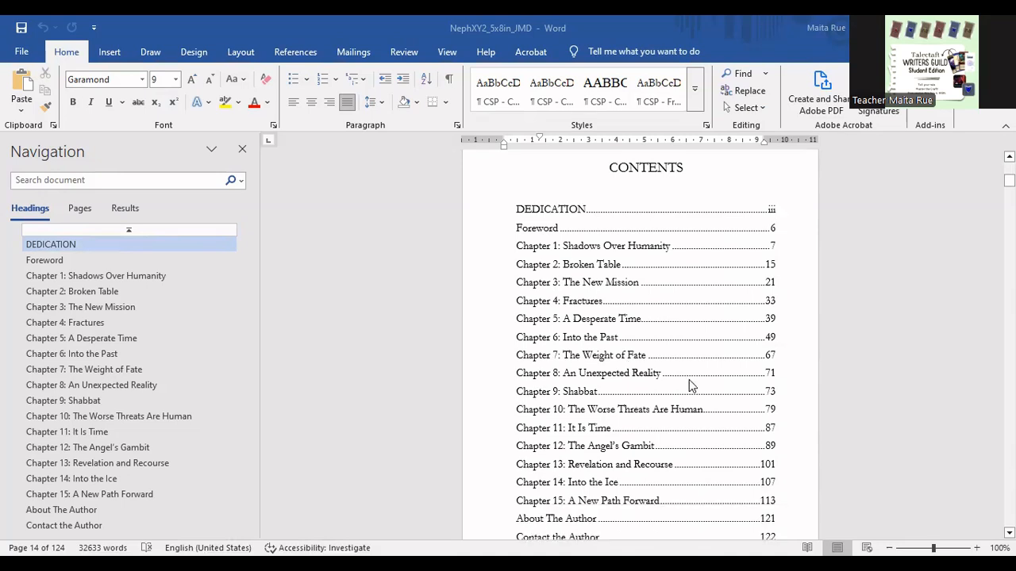
scroll(600, 349, down, 3)
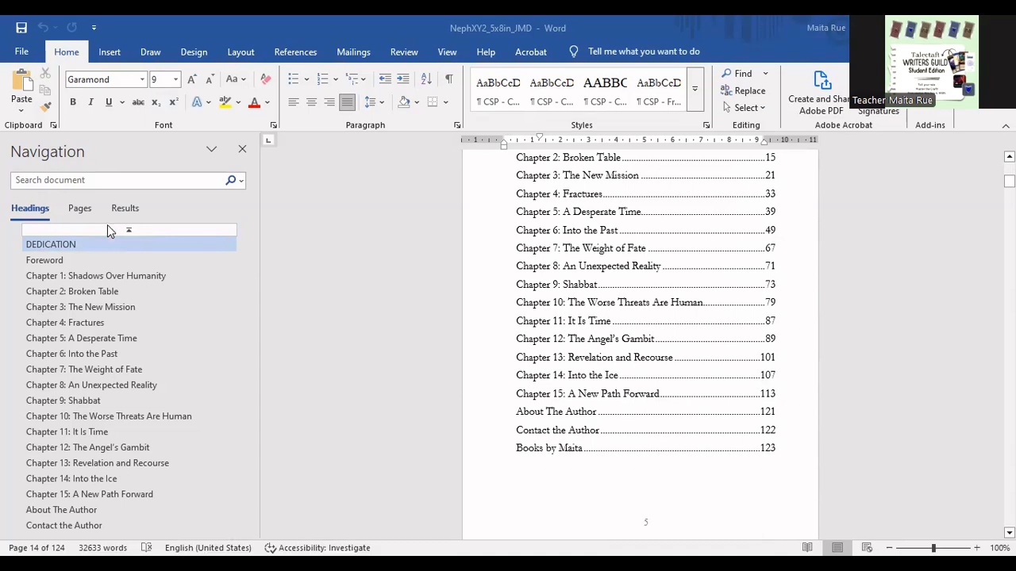
scroll(158, 449, down, 1)
scroll(158, 450, up, 1)
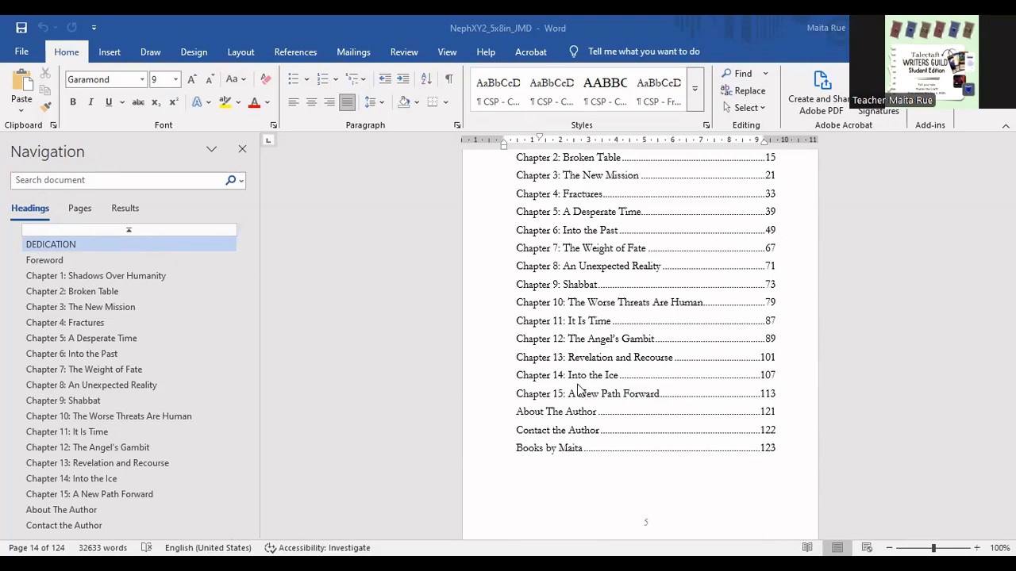
- Apply the Heading 1 style to the title "Chapter 1: Shadows Over Humanity", with the page zoomed to 130%
scroll(606, 403, down, 12)
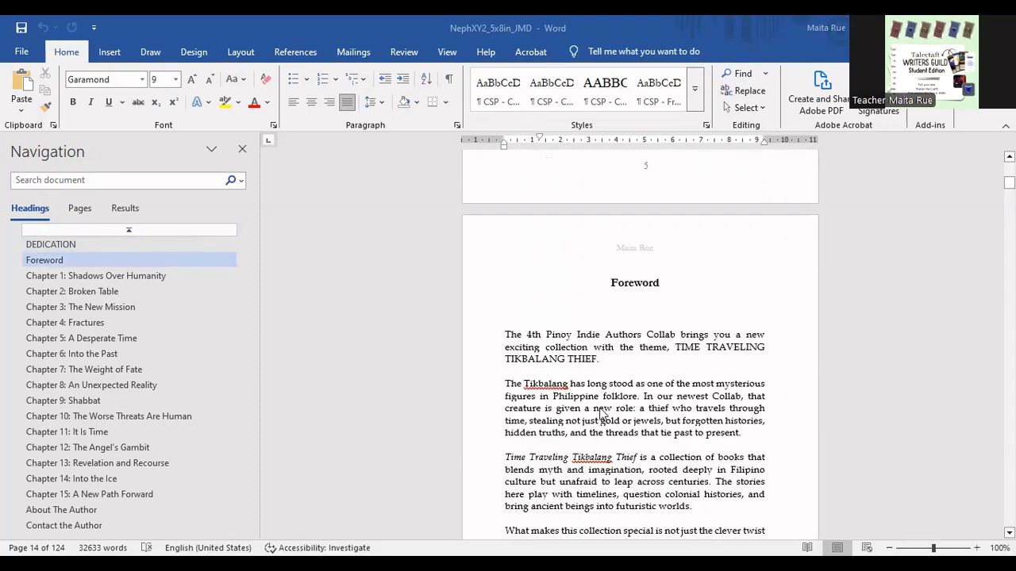
scroll(593, 415, down, 8)
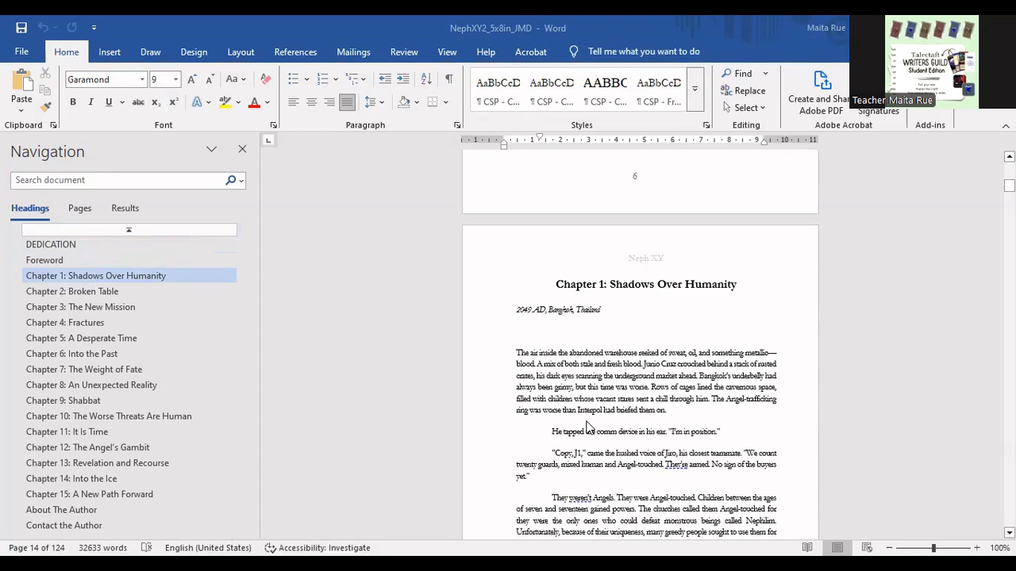
scroll(516, 362, down, 3)
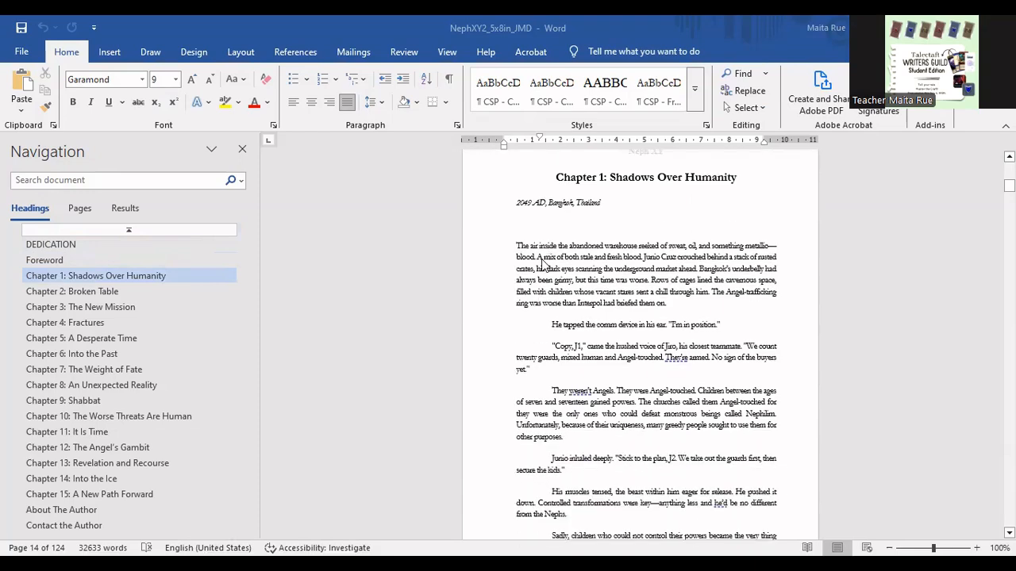
scroll(543, 266, up, 2)
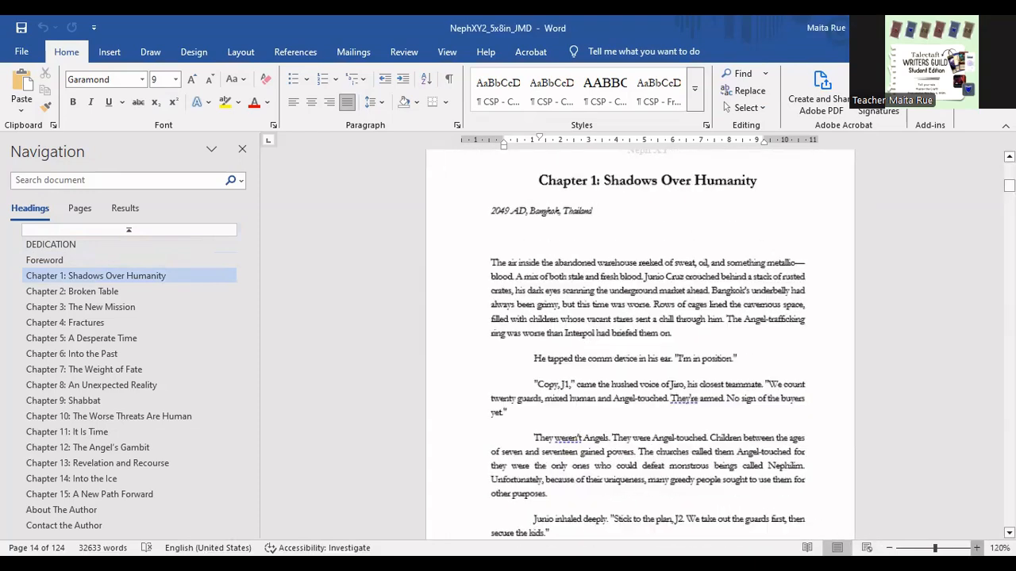
scroll(737, 503, up, 1)
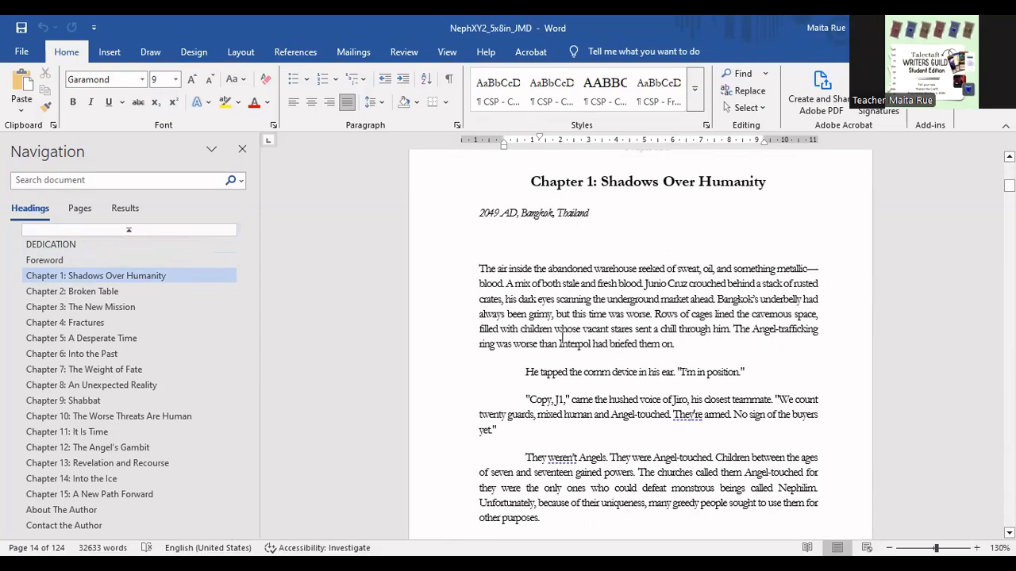
scroll(573, 309, up, 2)
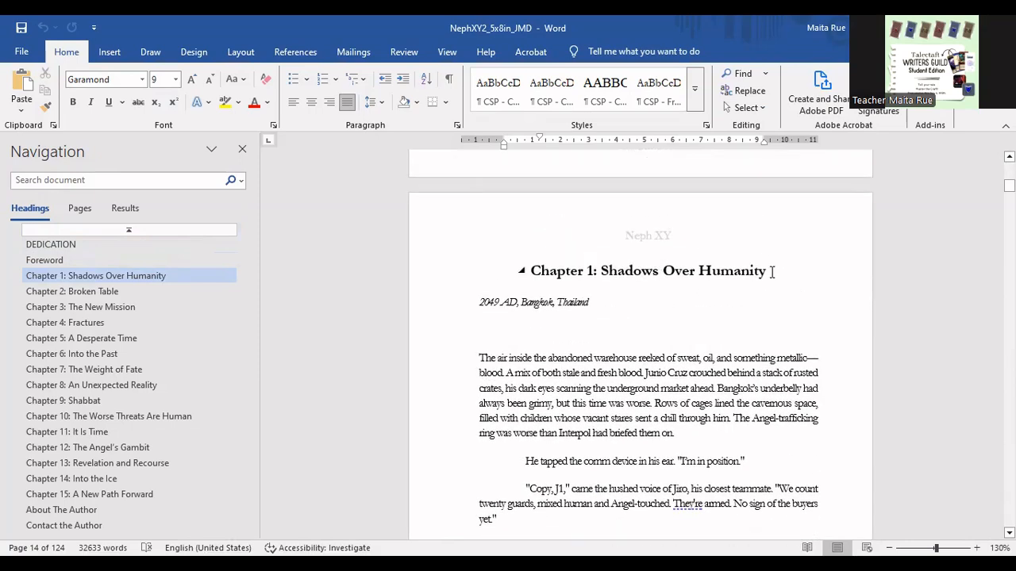
drag(771, 272, 525, 278)
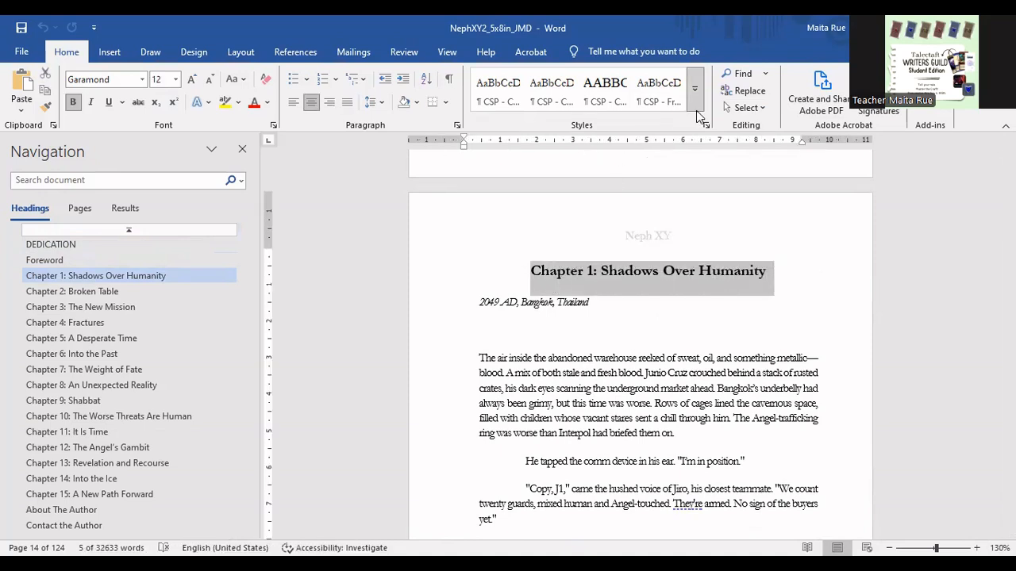
click(695, 89)
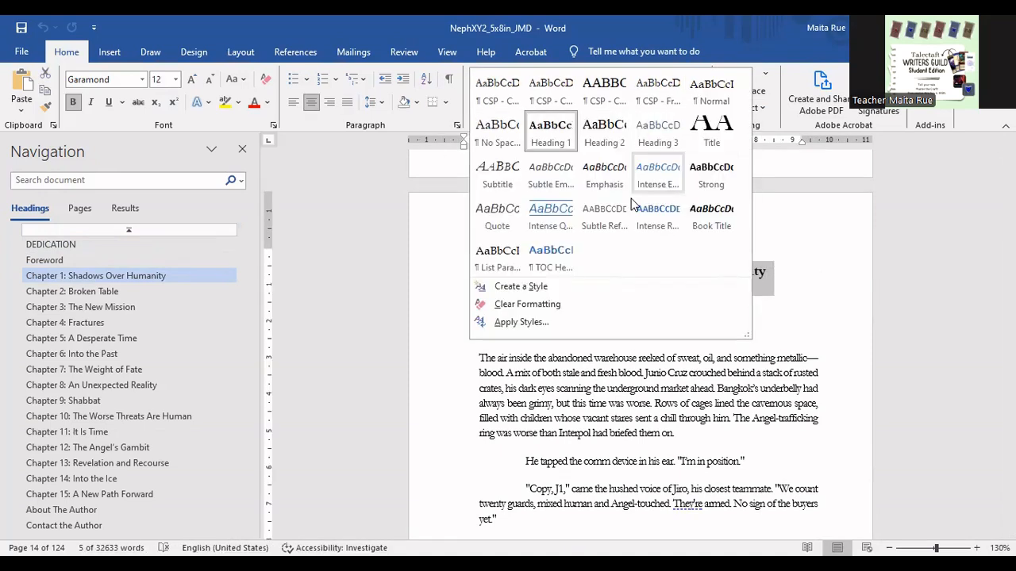
click(538, 138)
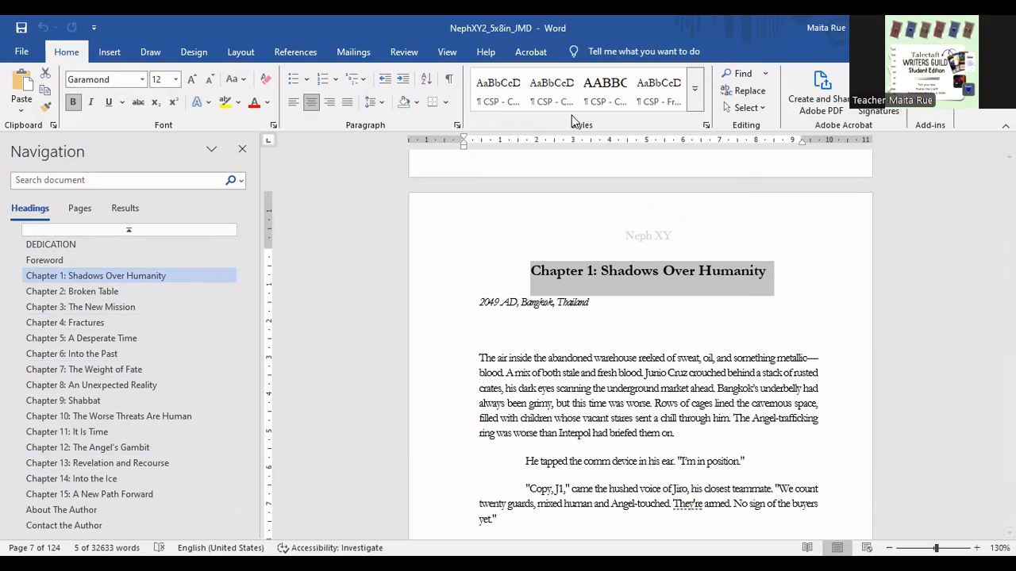
- Close the Navigation pane, zoom the page to 140%, and show the pane again
click(242, 152)
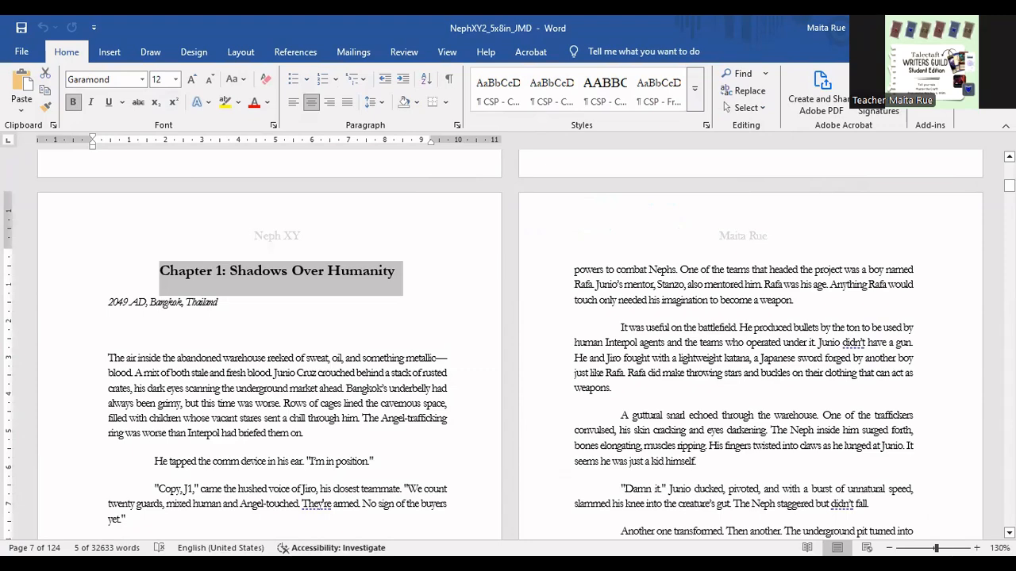
click(976, 548)
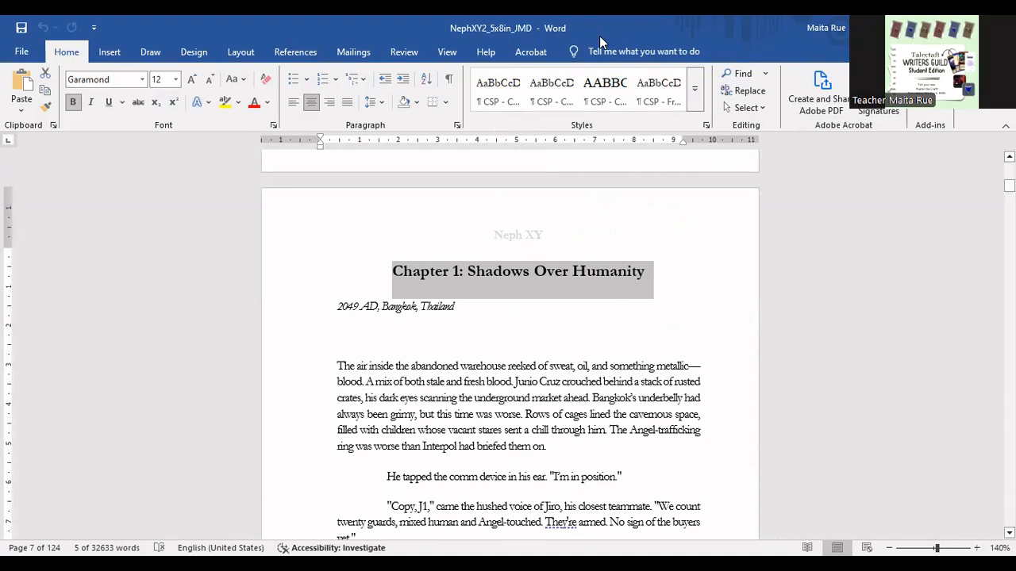
click(449, 53)
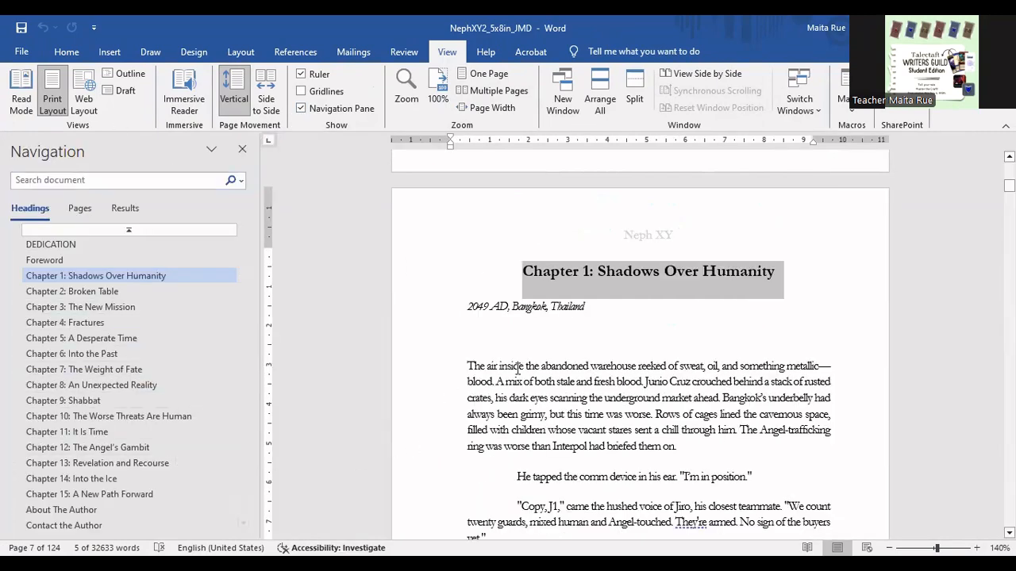
click(545, 350)
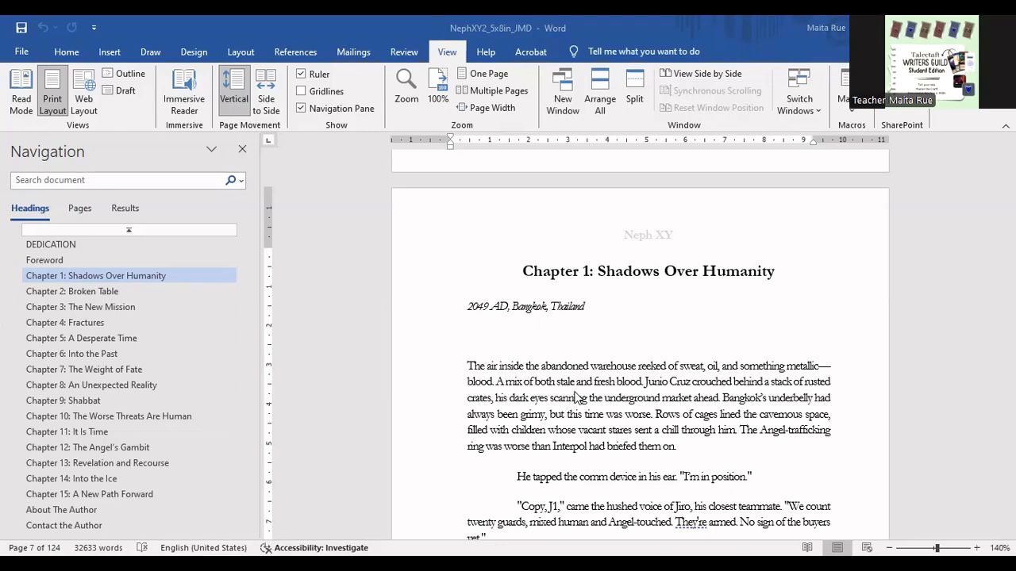
- Examine the body layout of Chapter 1 and check the line spacing options for its opening paragraph
scroll(494, 215, down, 4)
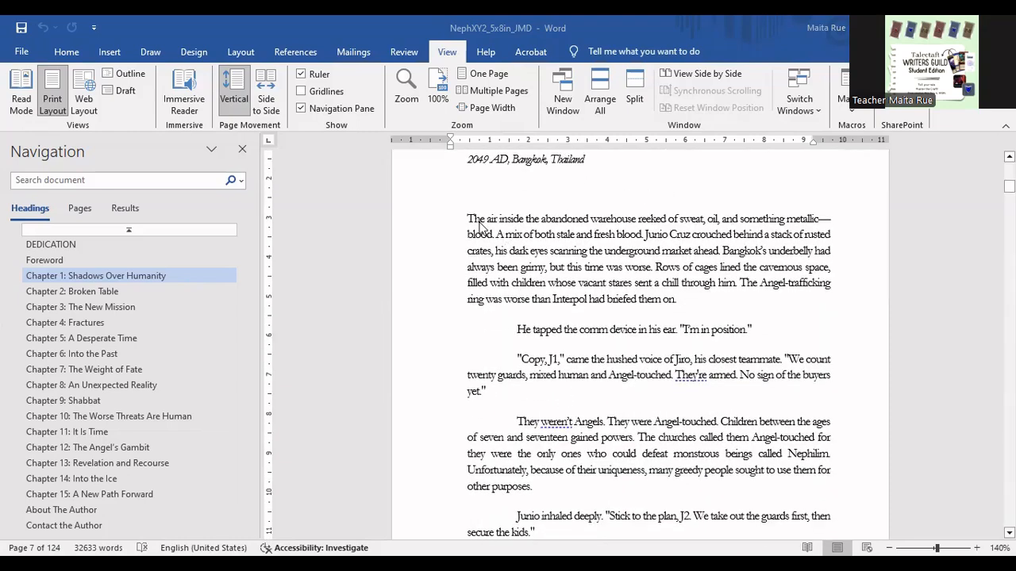
scroll(624, 454, down, 6)
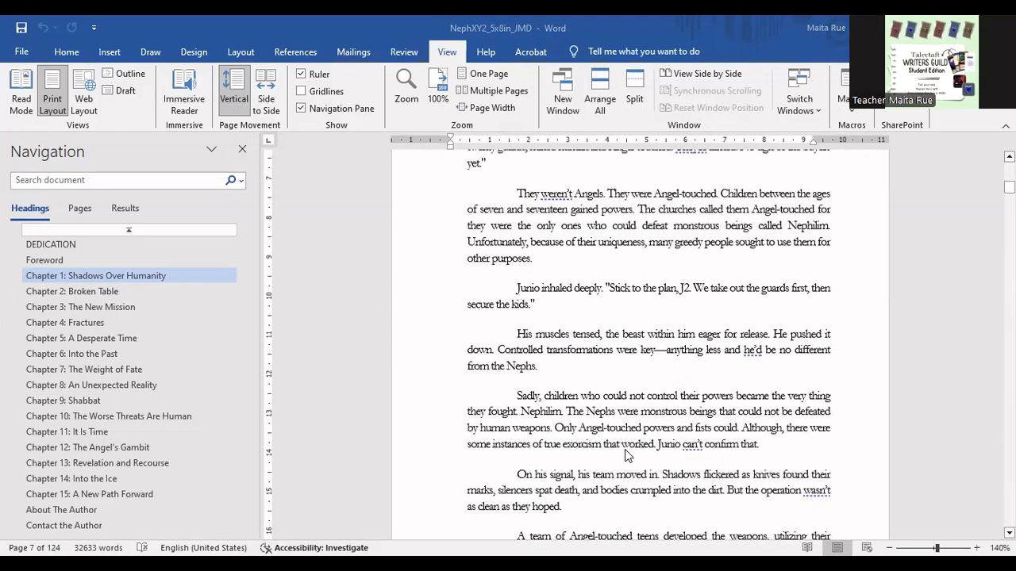
scroll(624, 453, up, 6)
scroll(624, 453, up, 3)
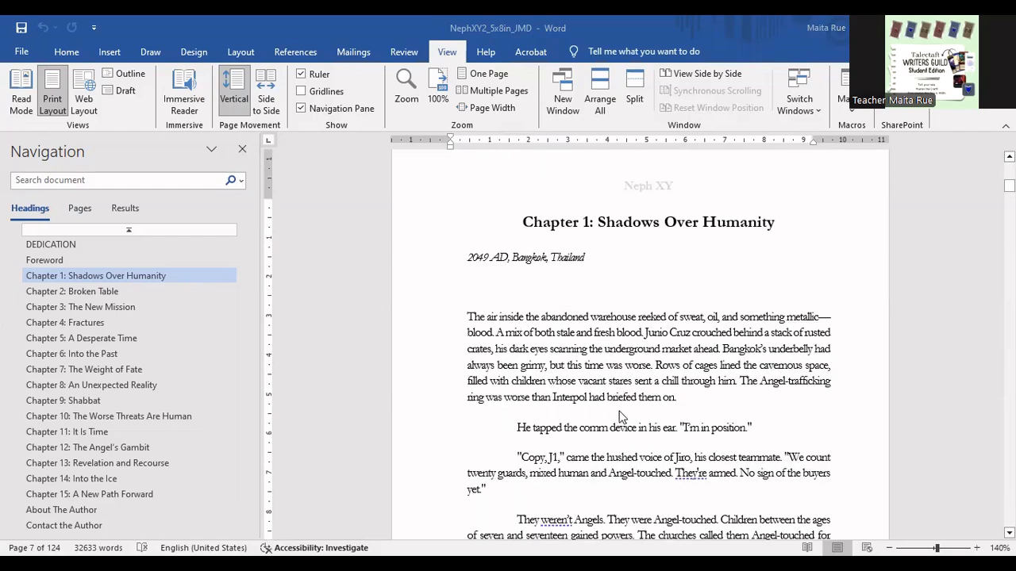
scroll(623, 417, down, 1)
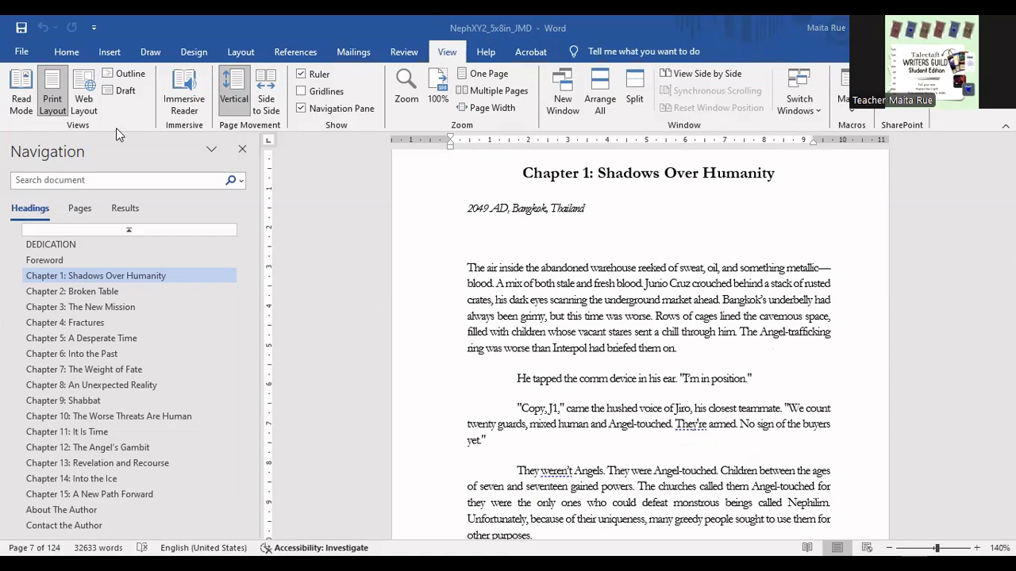
click(67, 52)
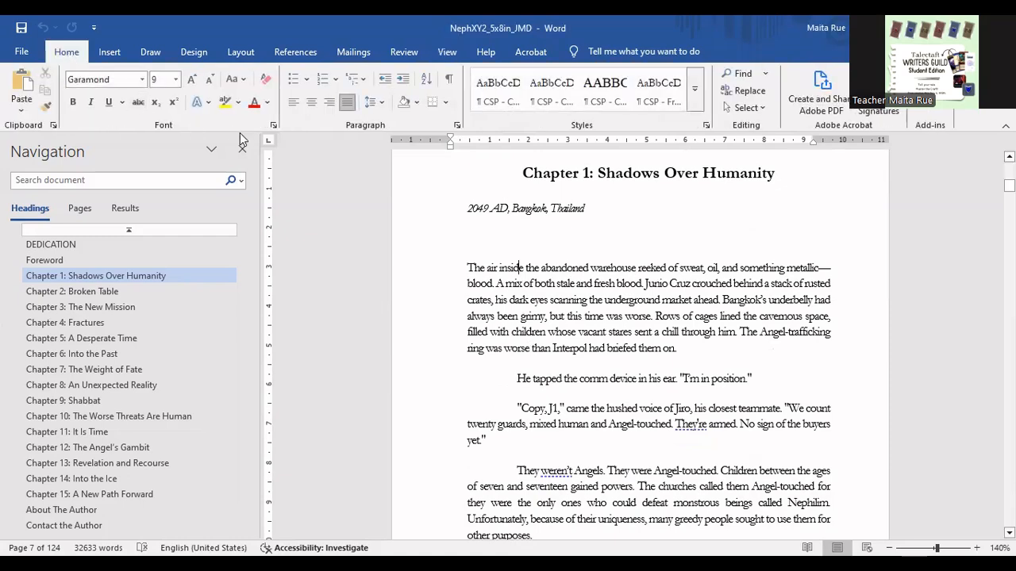
click(371, 102)
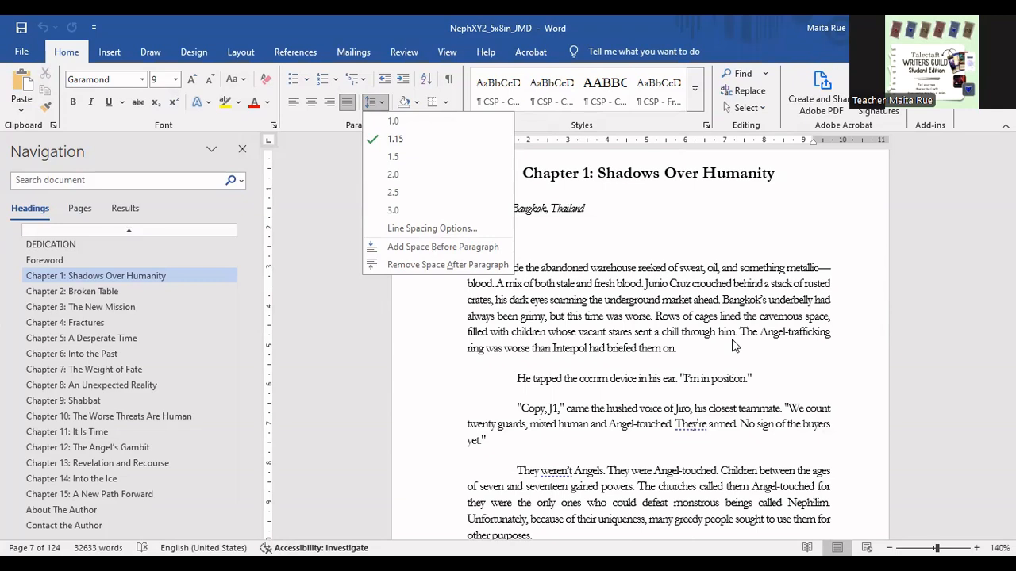
click(575, 316)
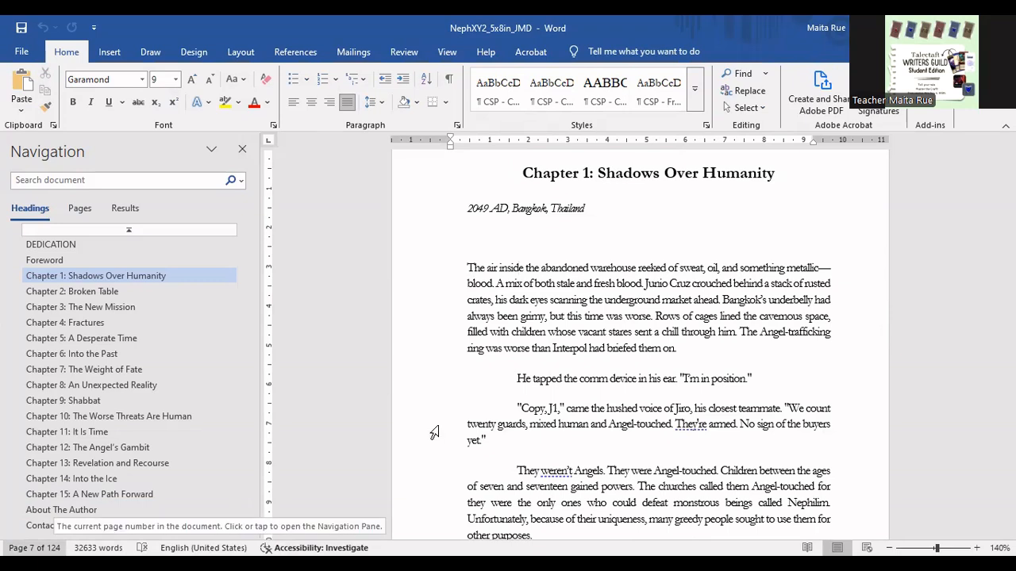
- Select the body text of Chapter 1 through its closing line to check the chapter's word count
scroll(533, 315, up, 1)
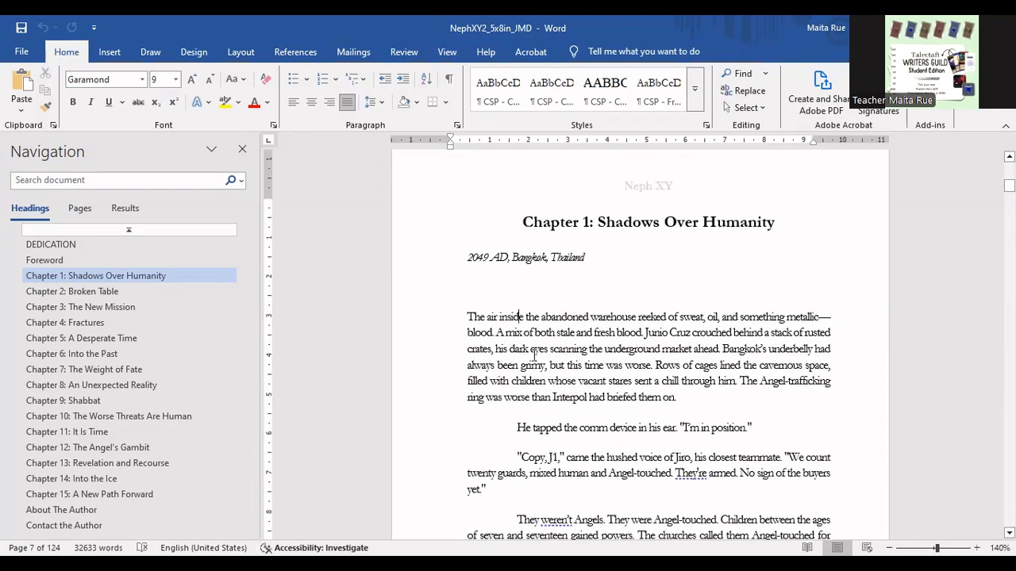
scroll(533, 355, down, 1)
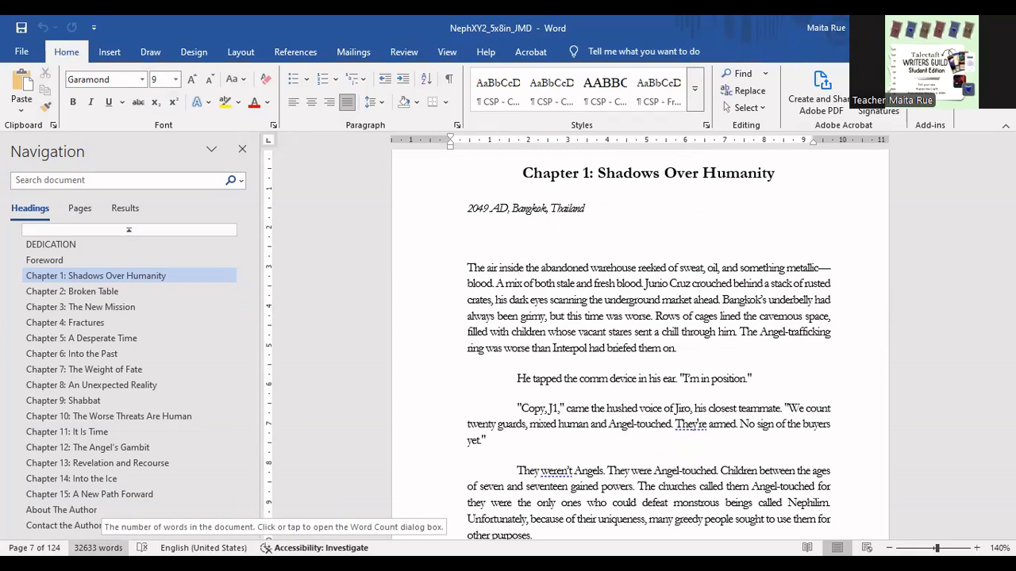
drag(468, 267, 759, 477)
scroll(626, 380, down, 2)
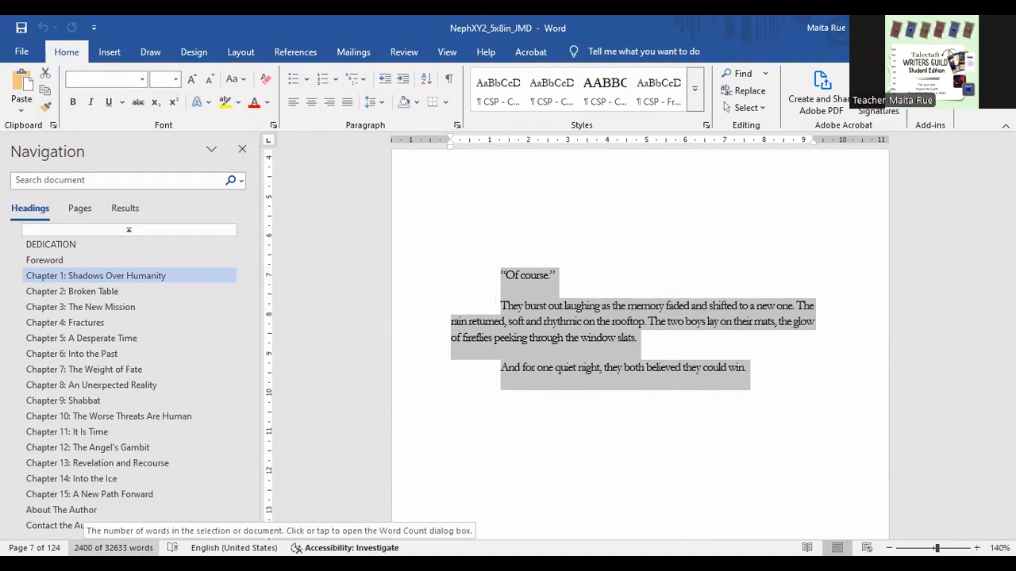
scroll(674, 418, up, 2)
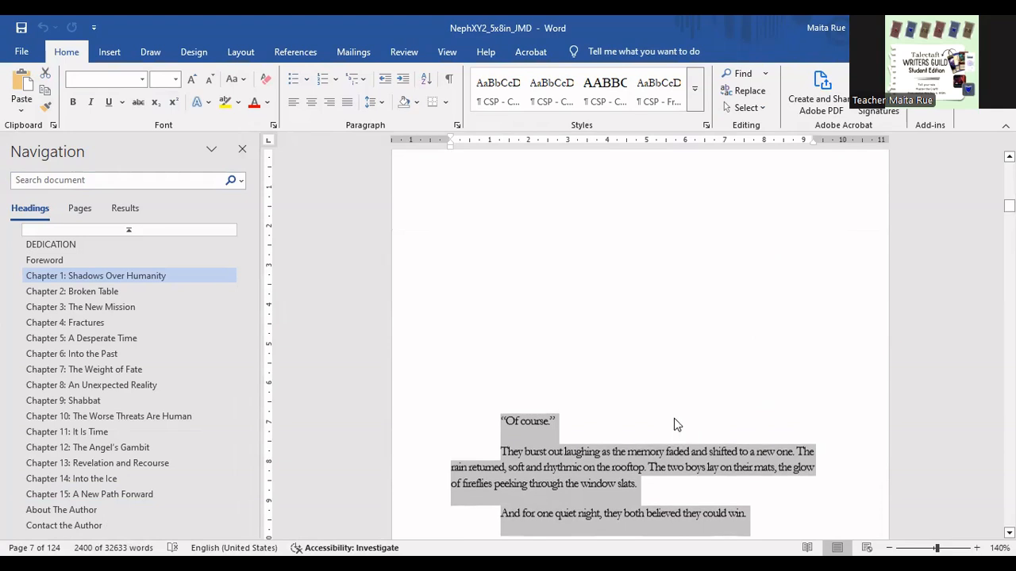
scroll(678, 424, down, 4)
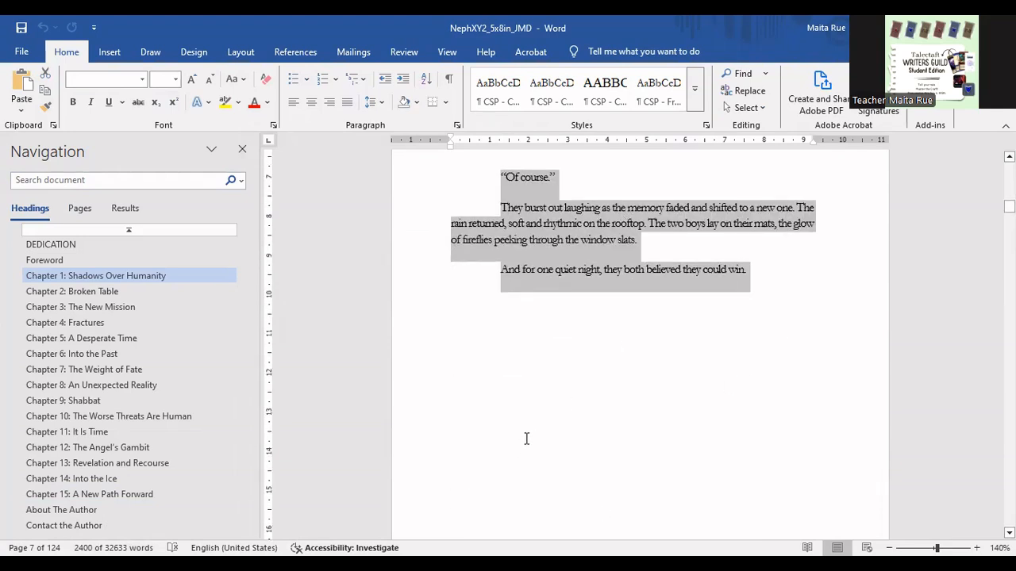
scroll(528, 440, up, 10)
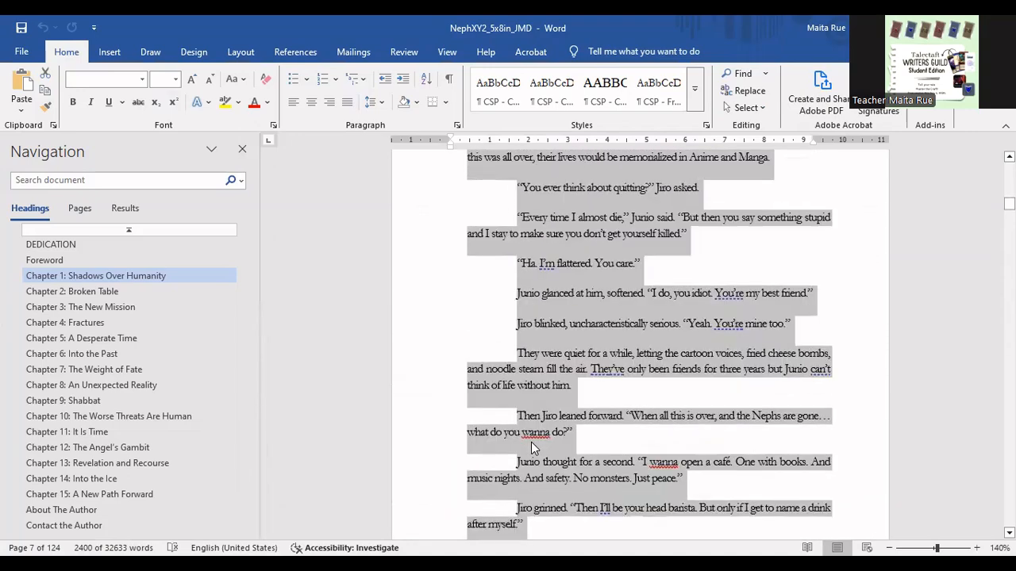
- Zoom the manuscript out to 80% to view the Chapter 1 pages side by side
scroll(531, 442, up, 5)
scroll(650, 349, up, 10)
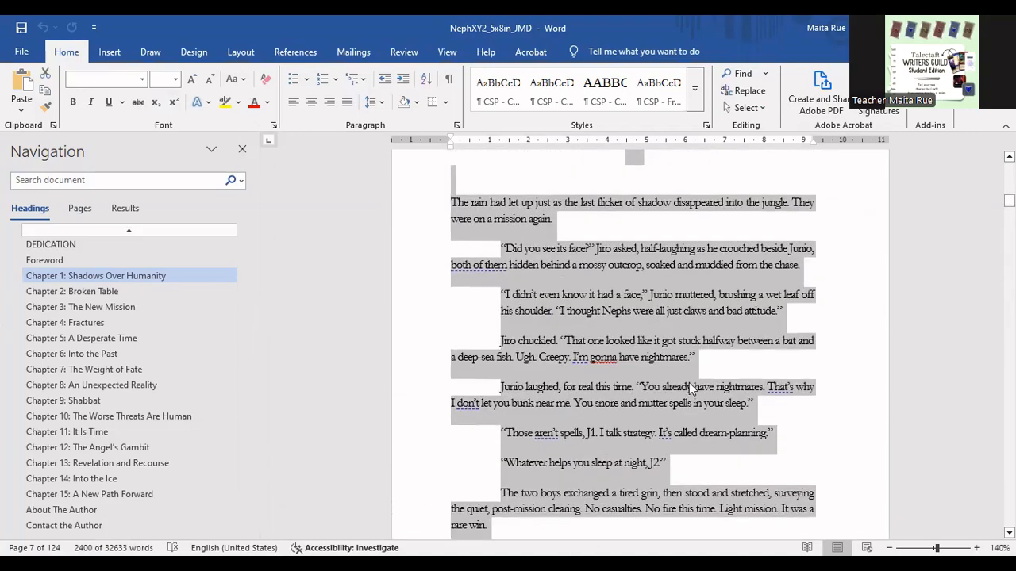
scroll(689, 383, up, 8)
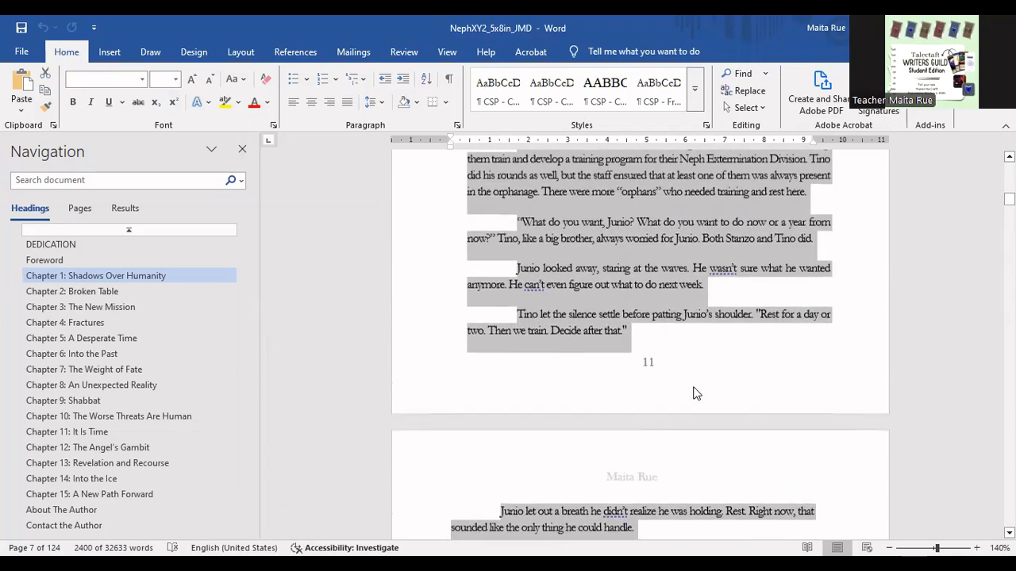
scroll(693, 394, up, 2)
click(889, 547)
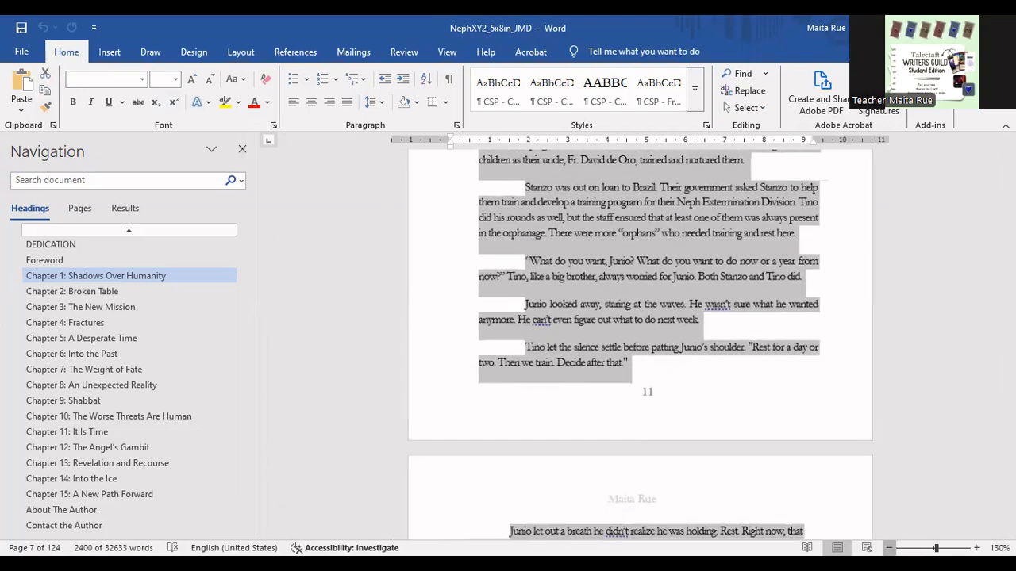
click(889, 549)
click(889, 549)
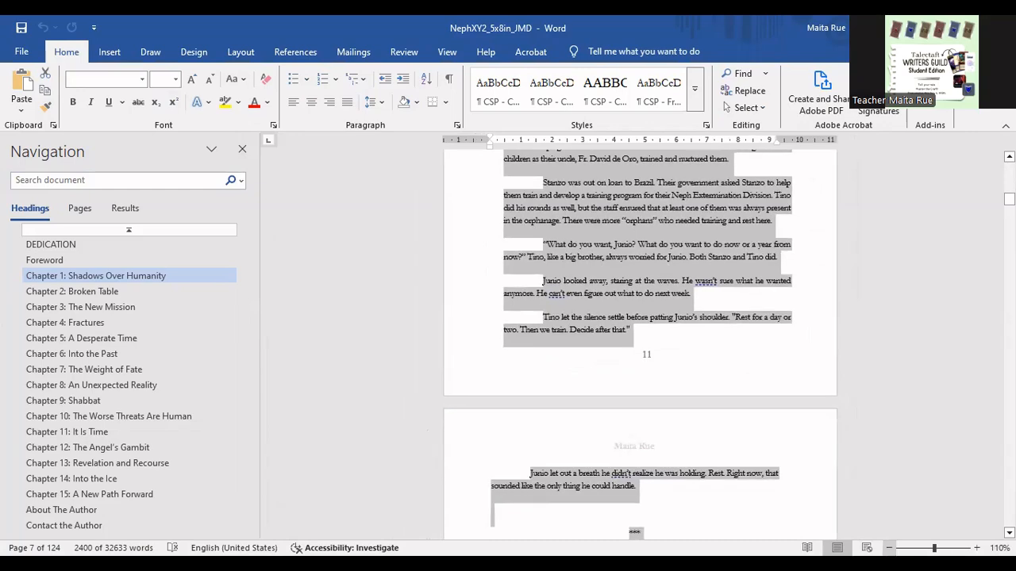
click(889, 547)
click(889, 548)
click(889, 548)
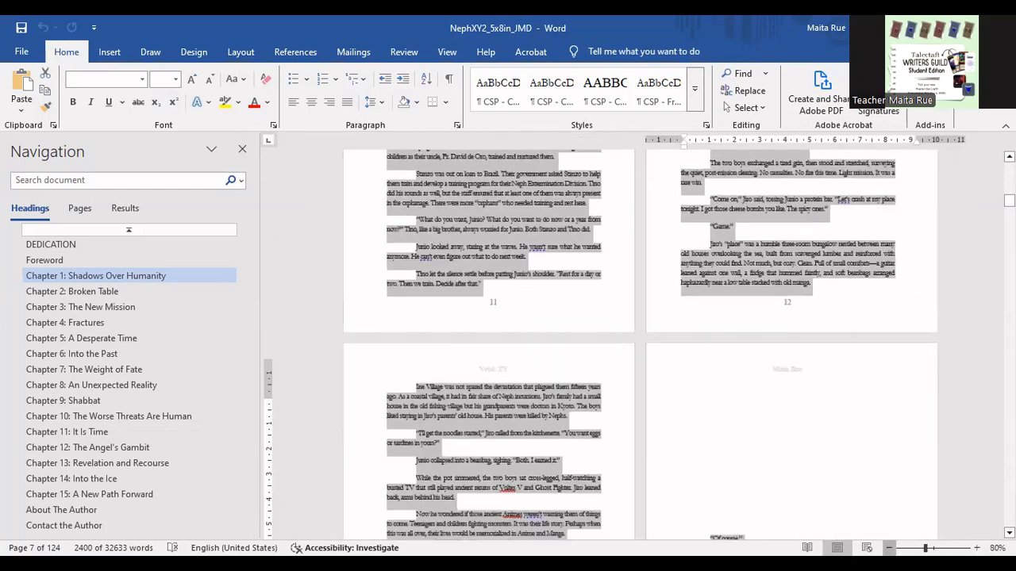
- Review the Chapter 1 spreads back to the chapter's opening page and clear the body text selection
scroll(555, 432, up, 4)
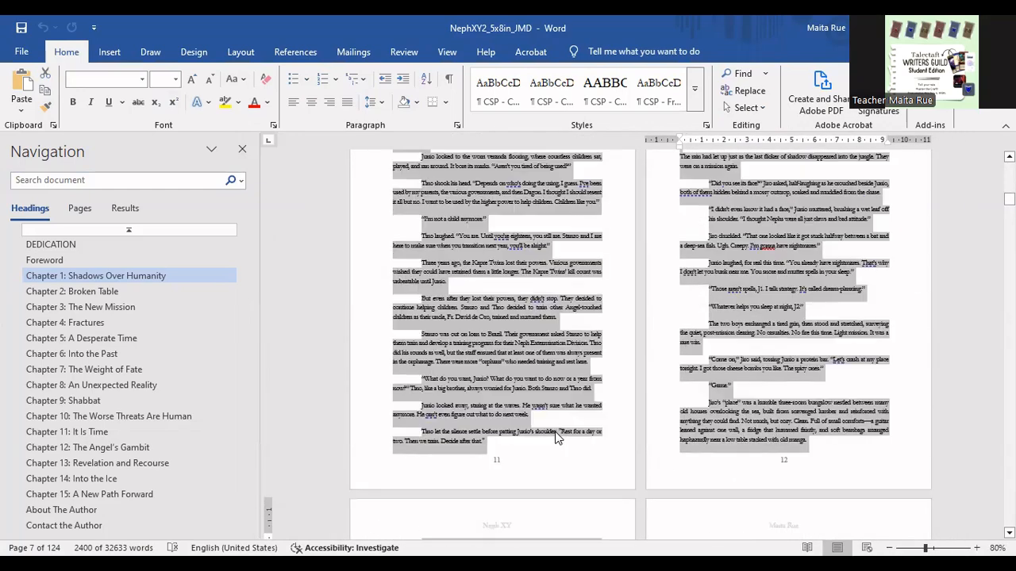
scroll(555, 432, up, 3)
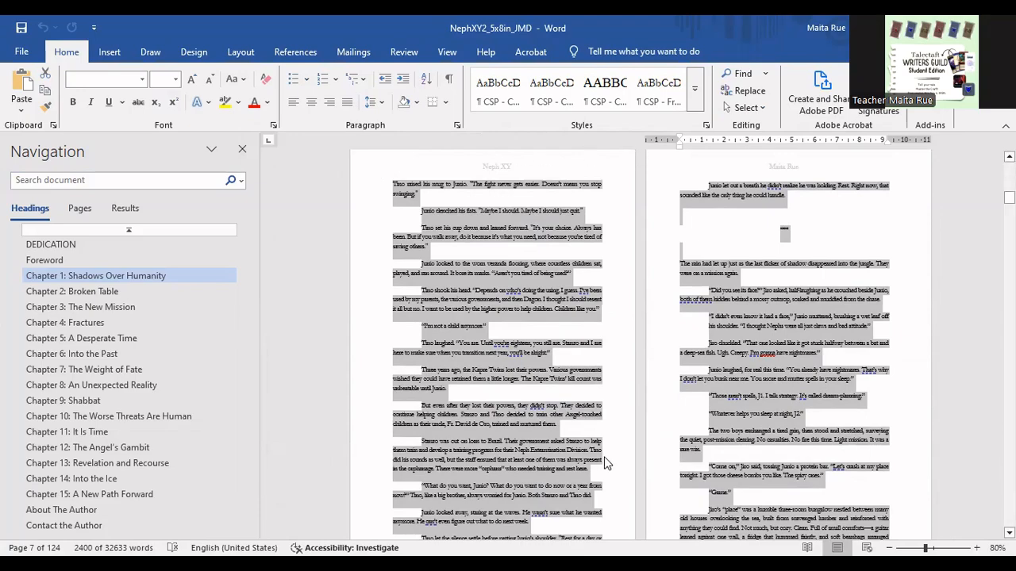
scroll(603, 466, up, 6)
scroll(592, 471, up, 12)
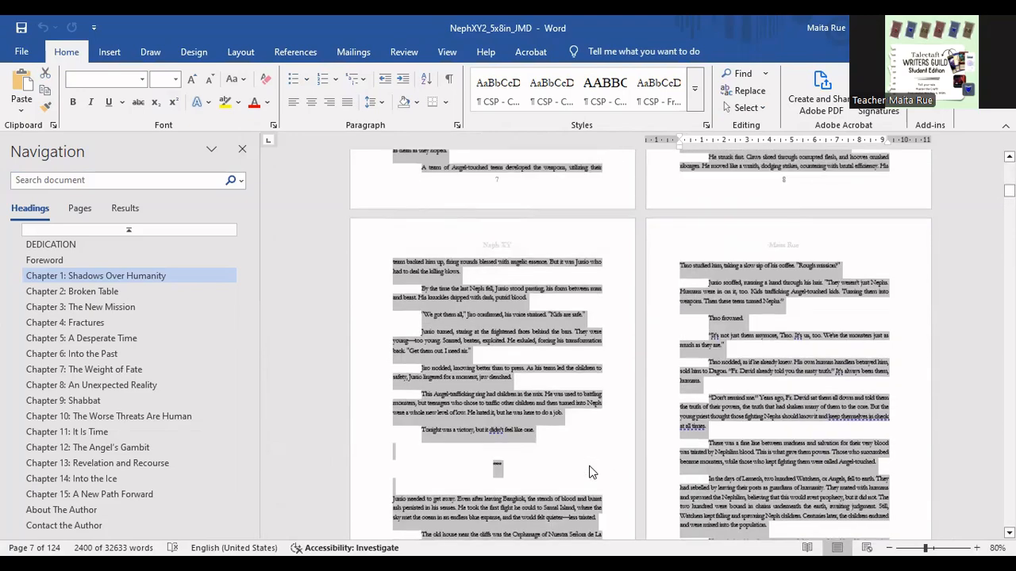
scroll(592, 474, up, 4)
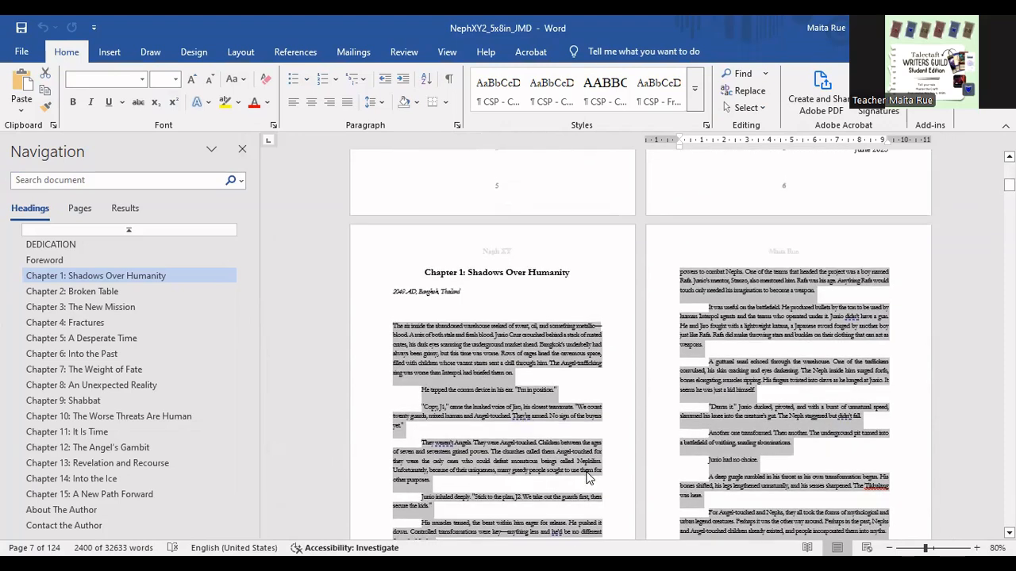
scroll(531, 347, down, 2)
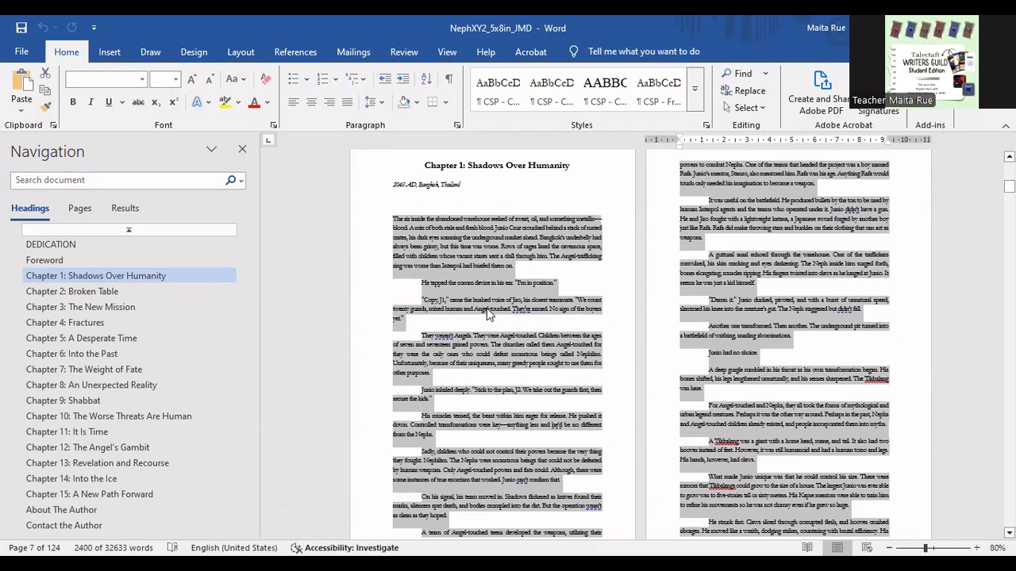
click(501, 270)
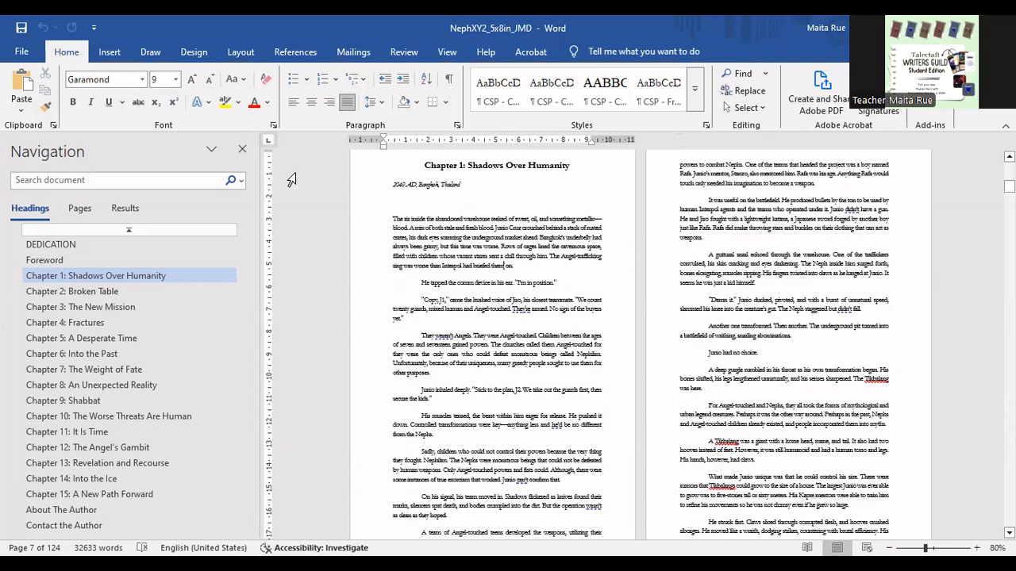
- Look through the preset paper sizes for the document, leaving the page size as it is
click(240, 51)
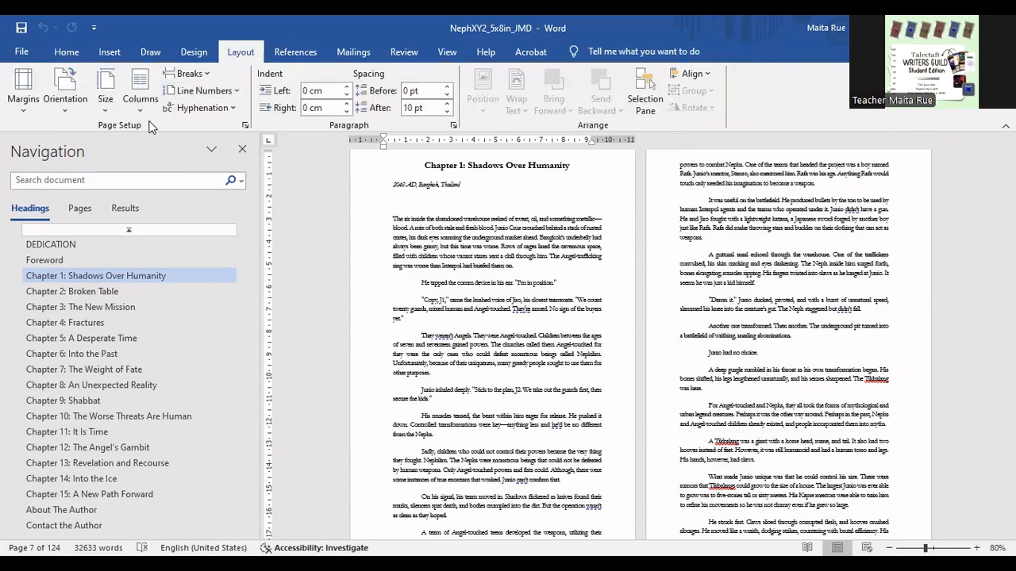
click(105, 115)
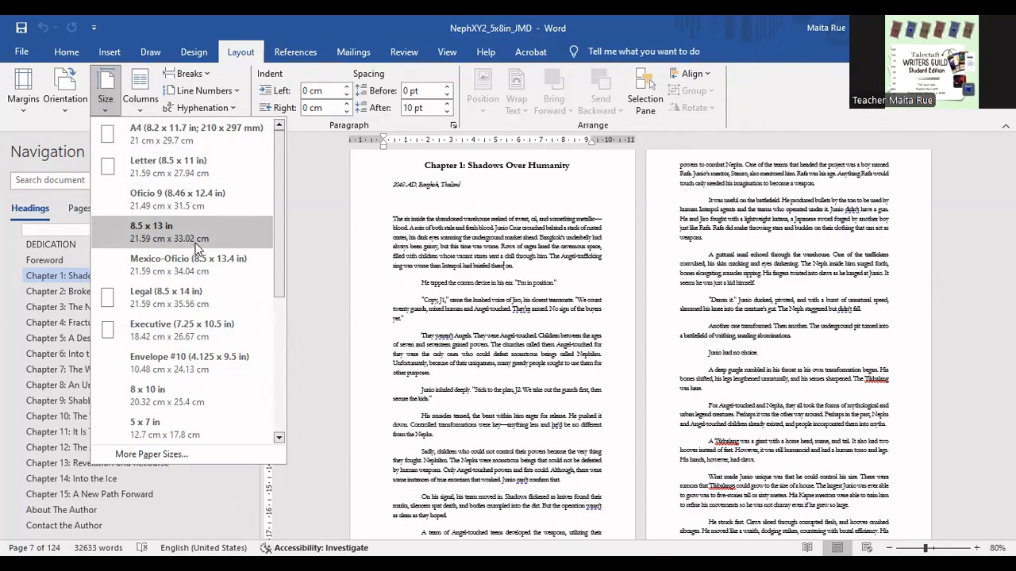
scroll(195, 243, down, 3)
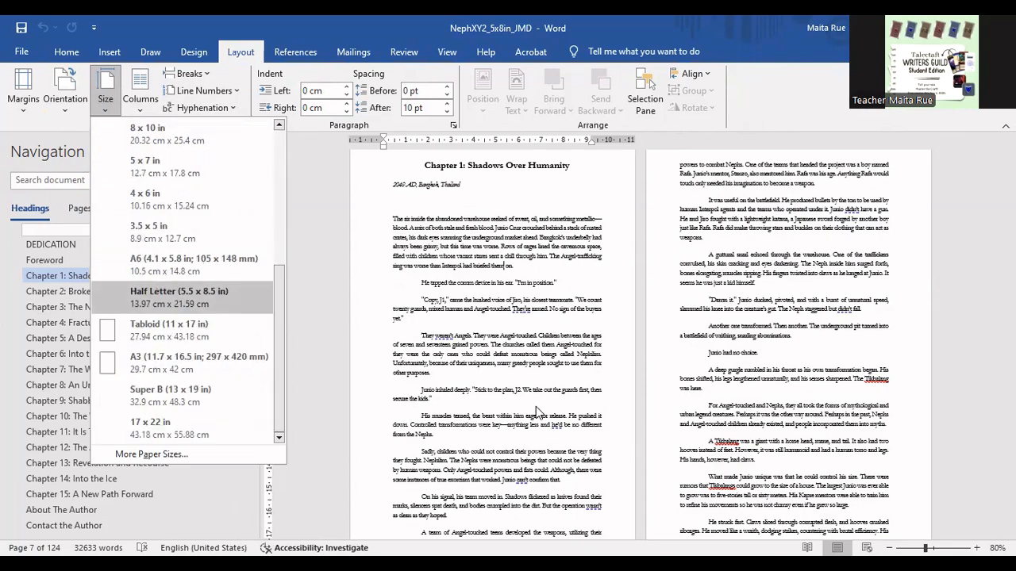
click(525, 349)
scroll(527, 349, up, 1)
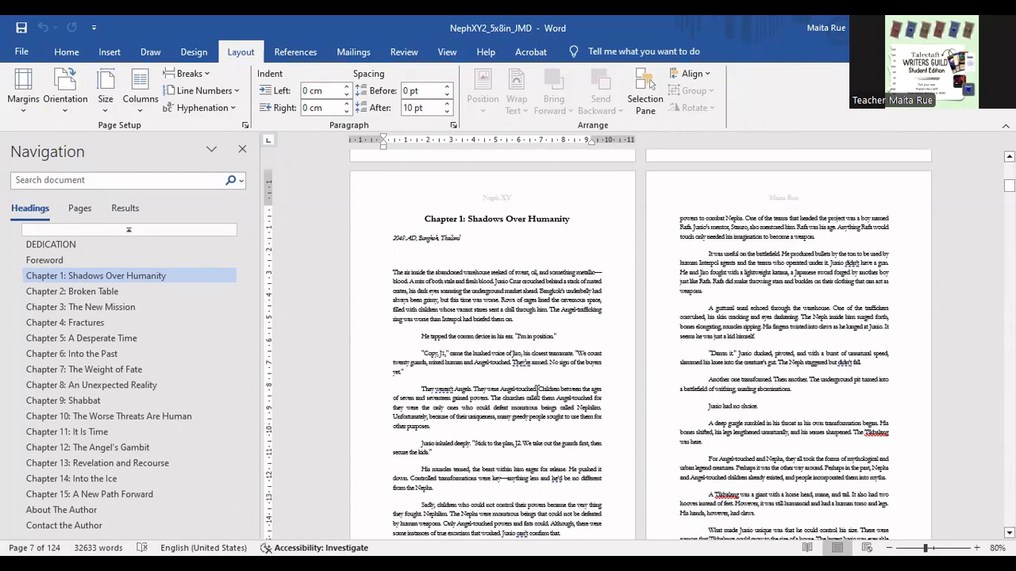
scroll(537, 389, down, 1)
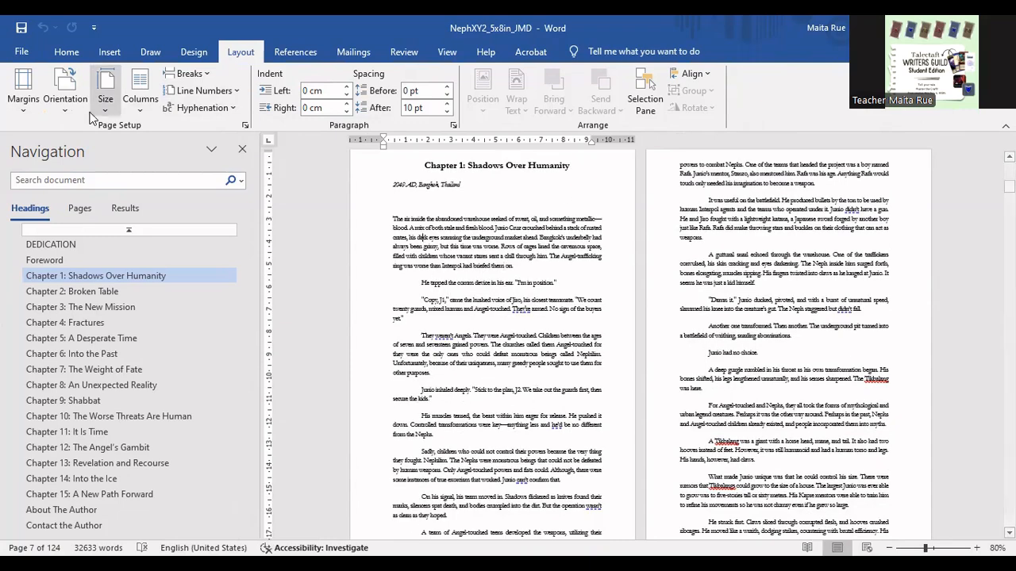
- Select part of Chapter 1's opening paragraphs to check their font and size, and deselect the text
click(67, 52)
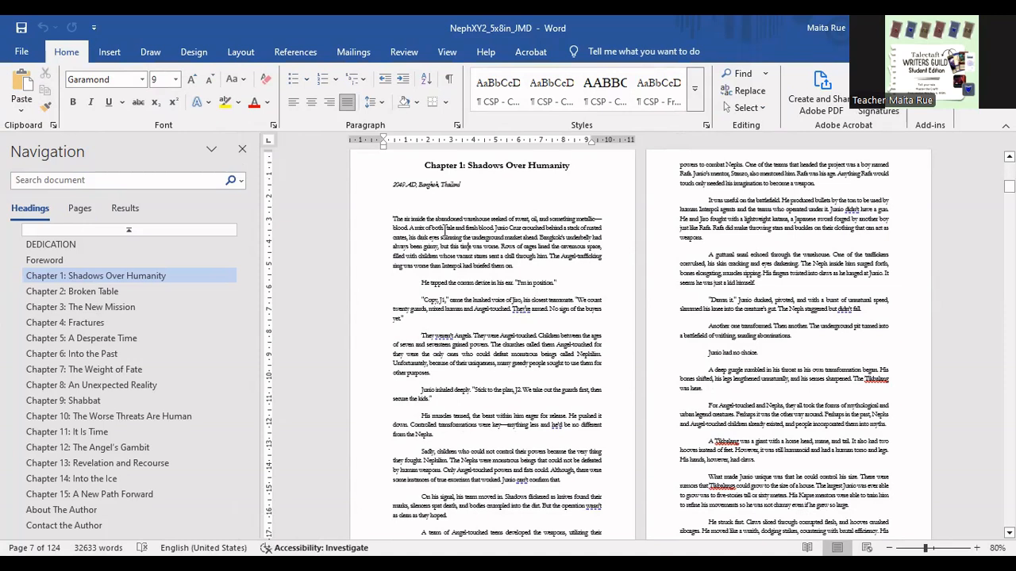
drag(444, 232, 459, 316)
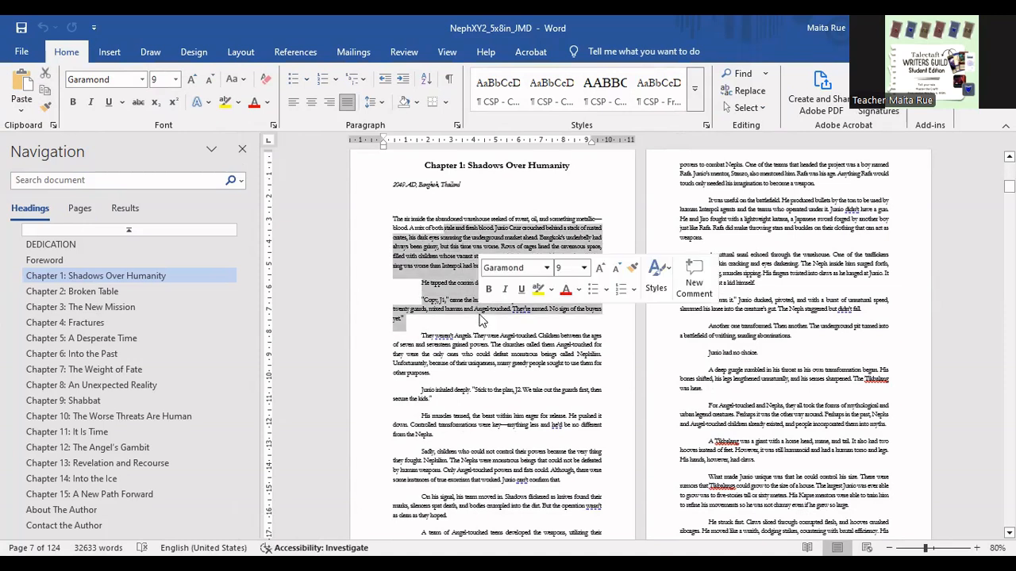
click(459, 316)
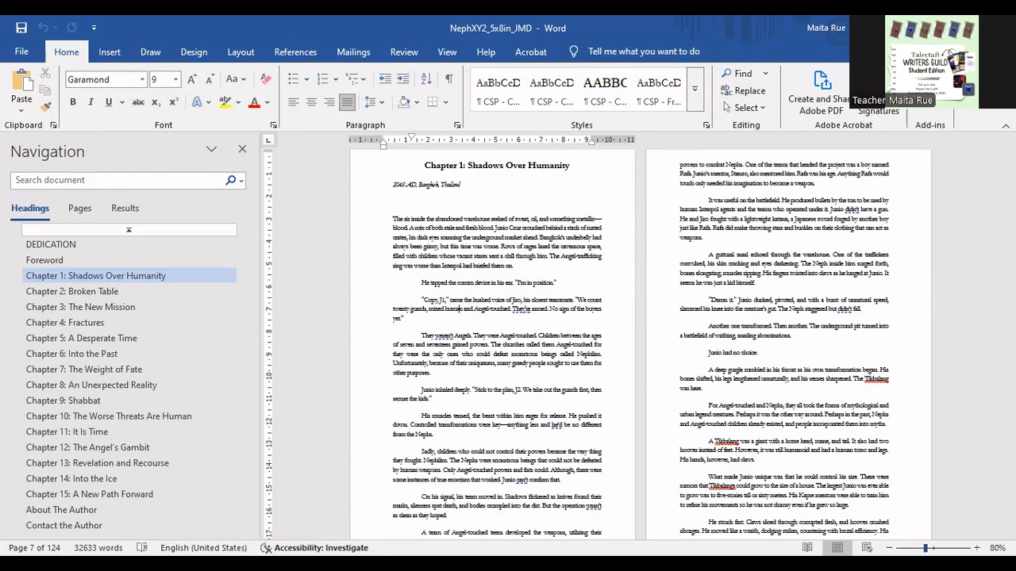
- Set the page zoom to 90% with the first two pages of Chapter 1 side by side
click(976, 548)
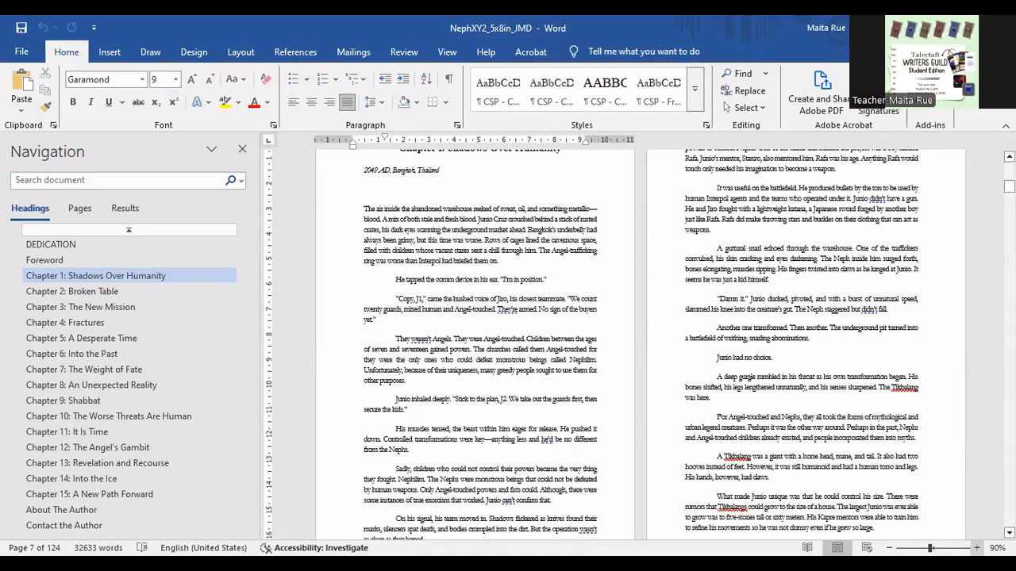
click(976, 548)
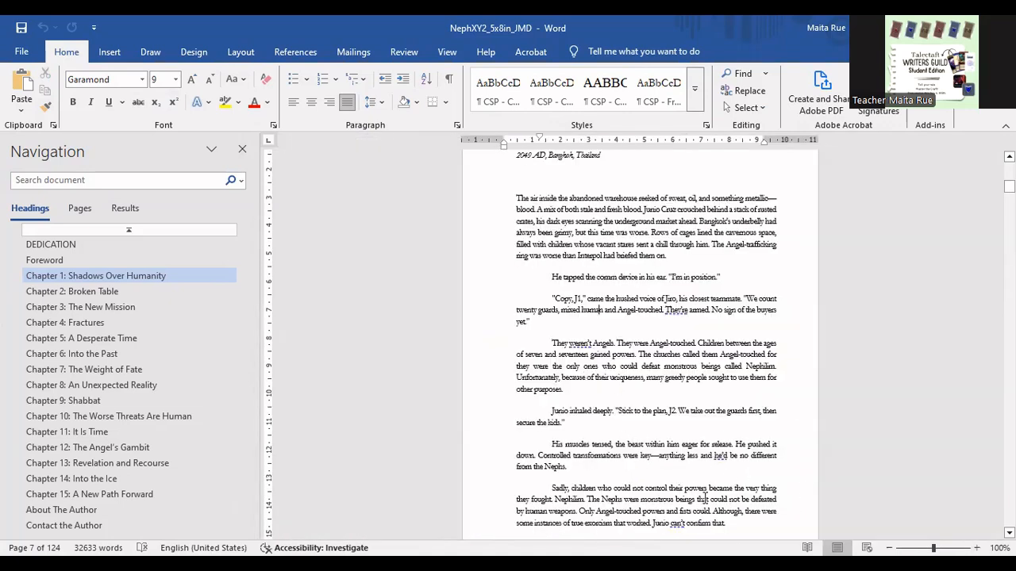
scroll(704, 498, up, 4)
scroll(719, 396, down, 2)
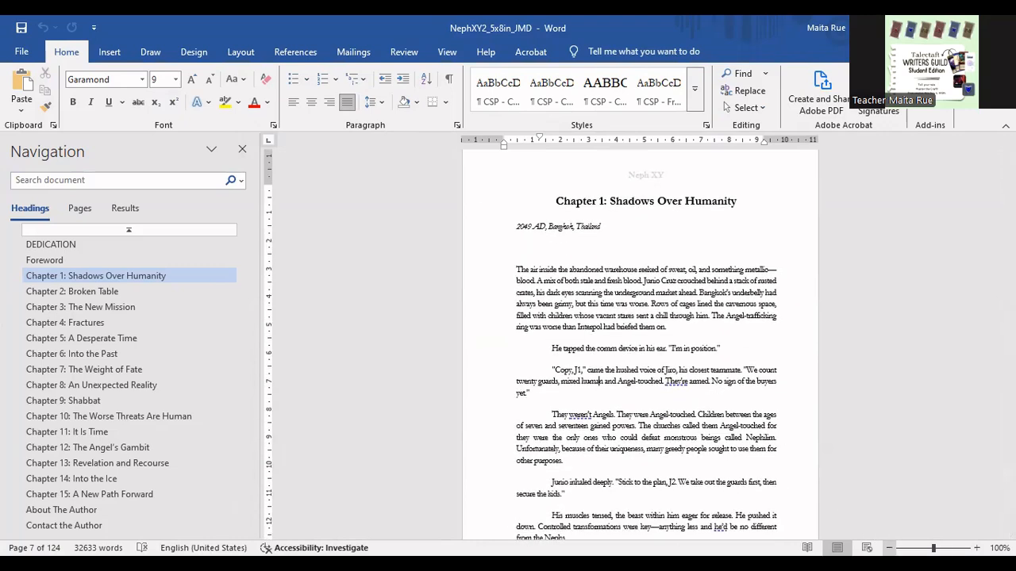
click(889, 548)
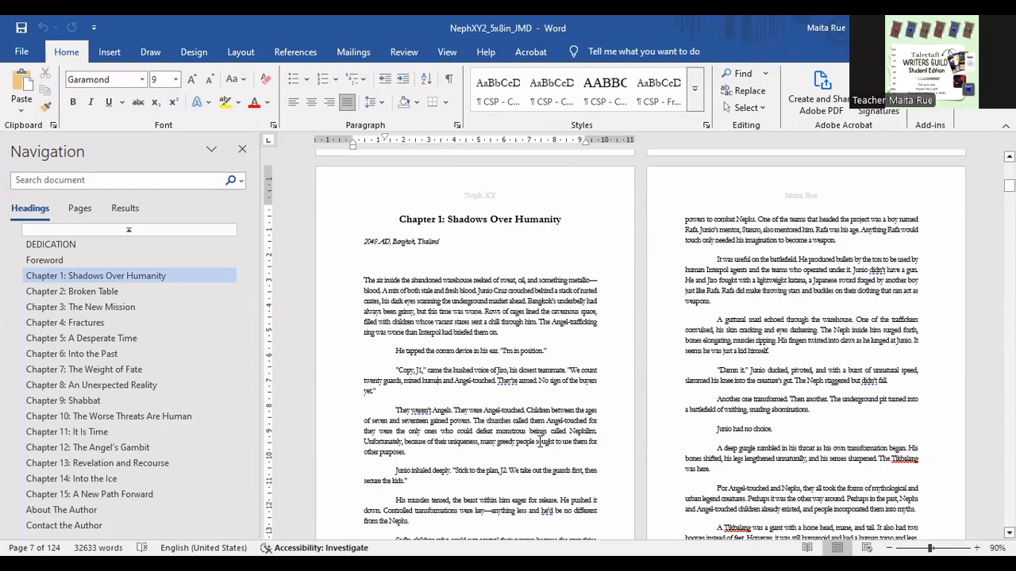
- Examine the headers, page numbers, paragraph indents and scene breaks on the two-page spreads through the end of Chapter 1
scroll(577, 439, down, 3)
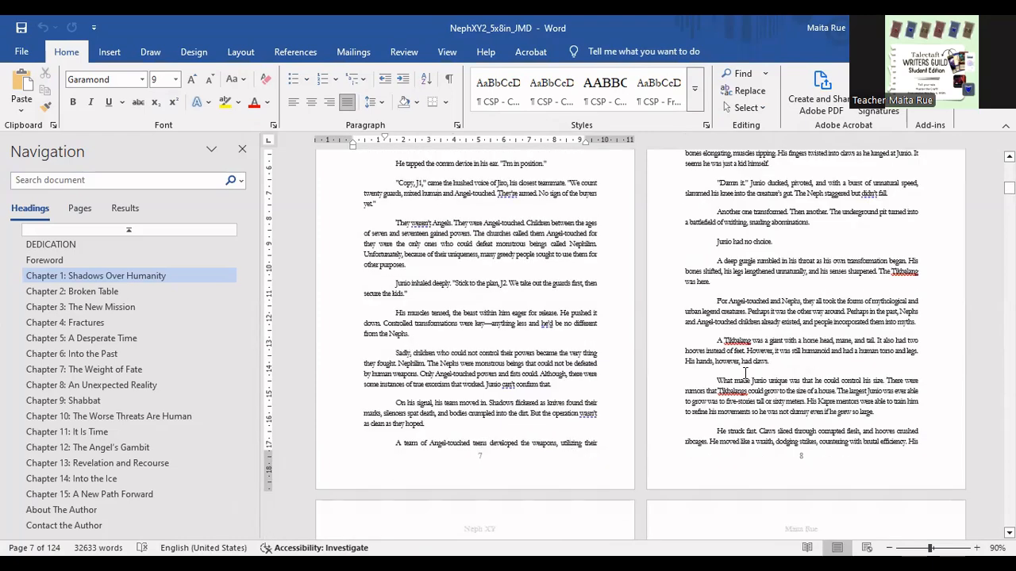
scroll(562, 430, down, 3)
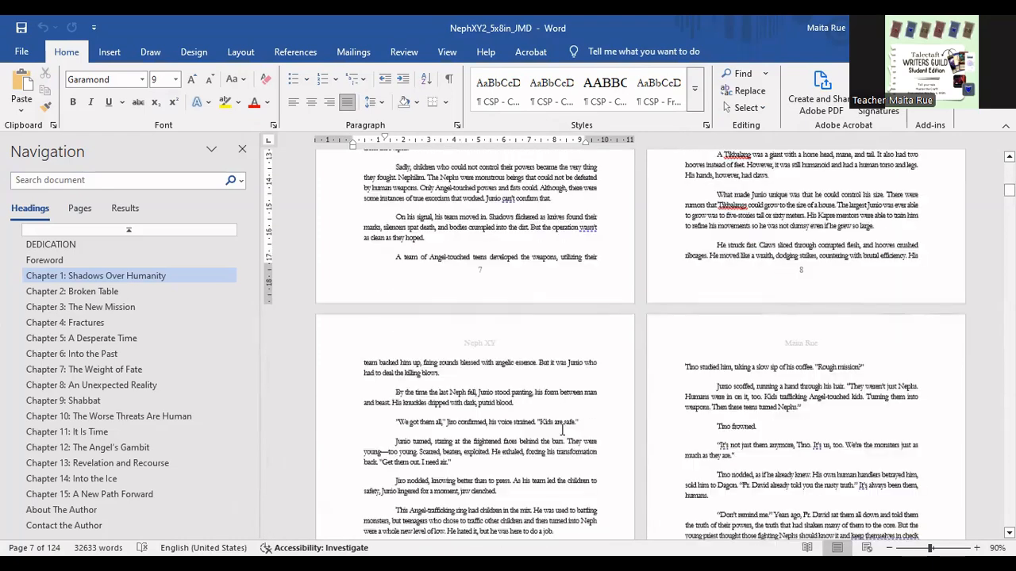
scroll(562, 430, down, 3)
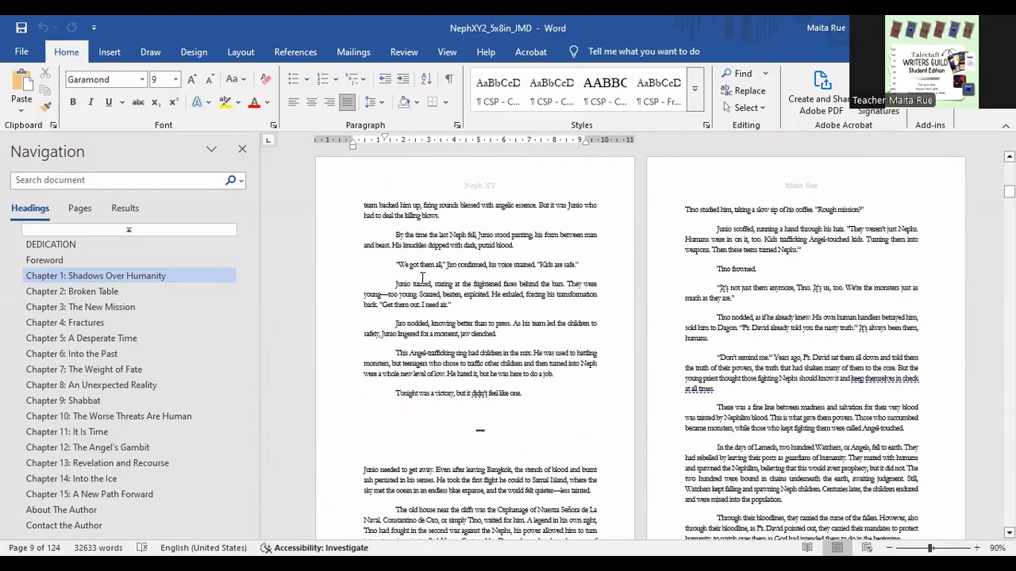
scroll(517, 466, down, 1)
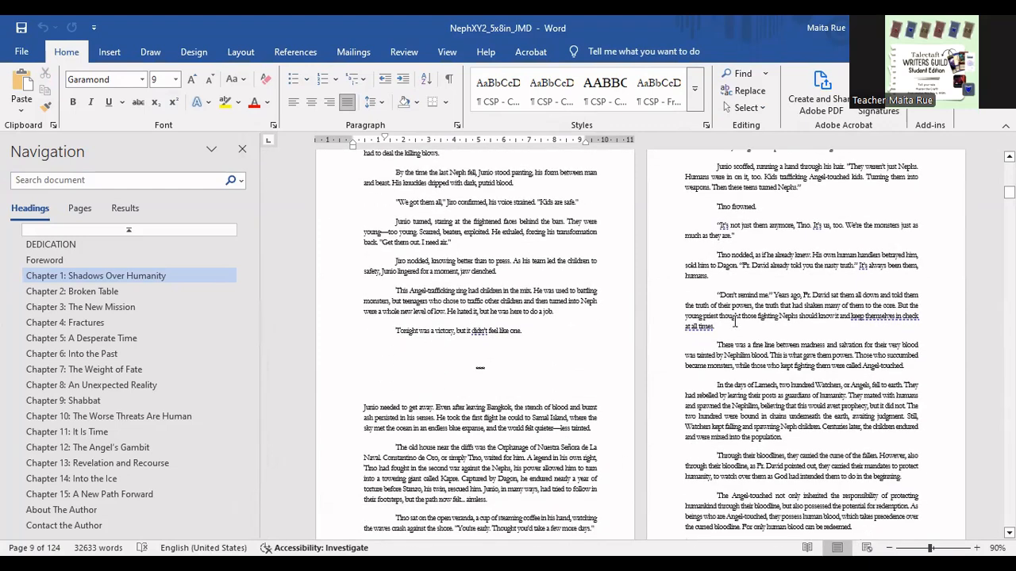
scroll(790, 395, down, 2)
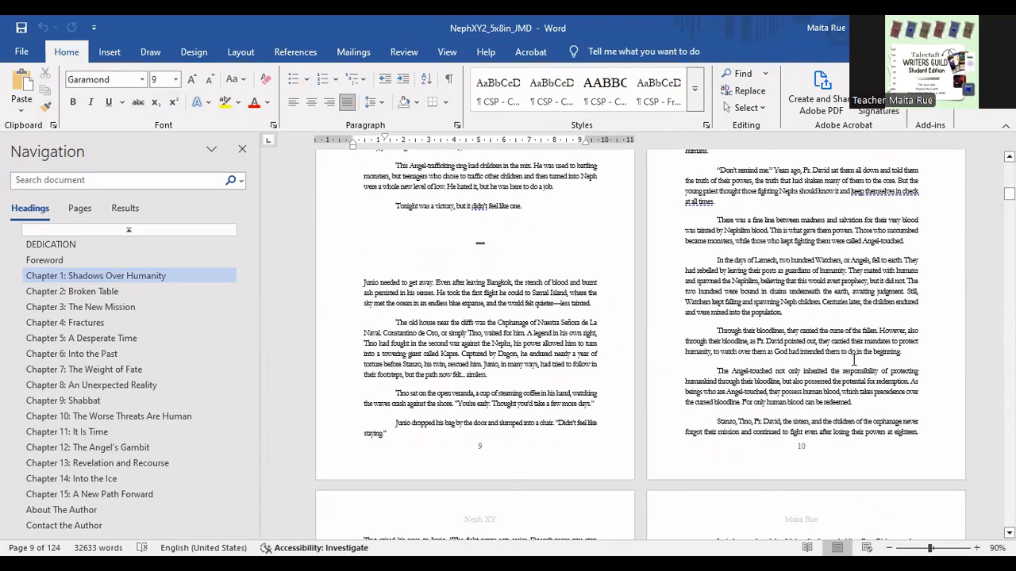
scroll(747, 429, down, 5)
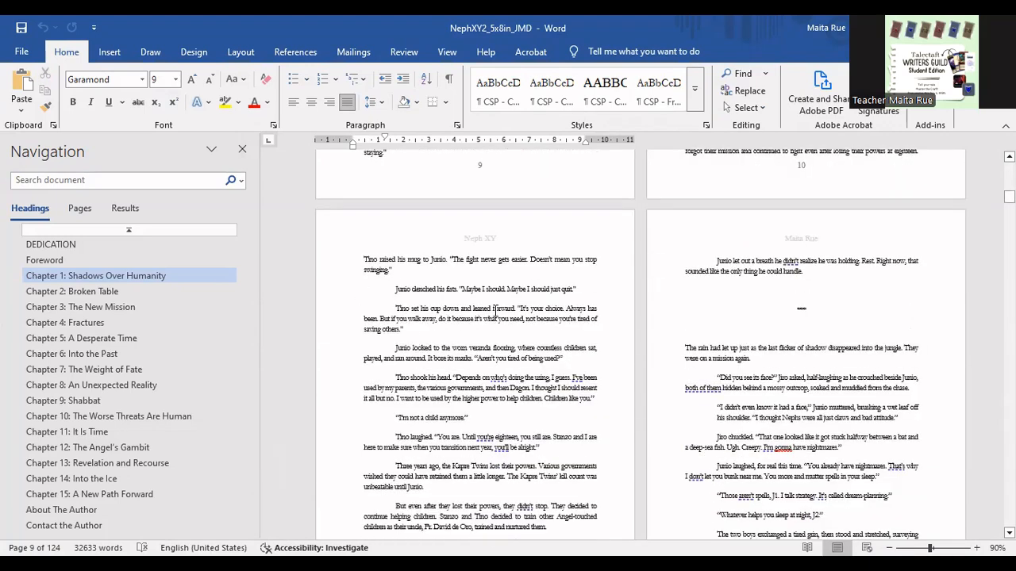
scroll(496, 314, down, 6)
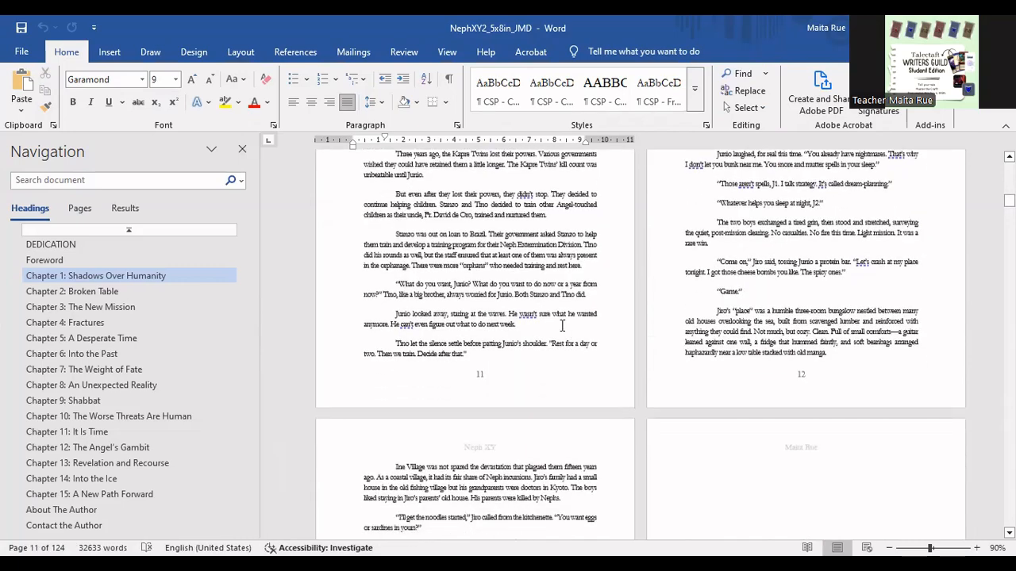
scroll(562, 326, up, 2)
scroll(817, 360, down, 6)
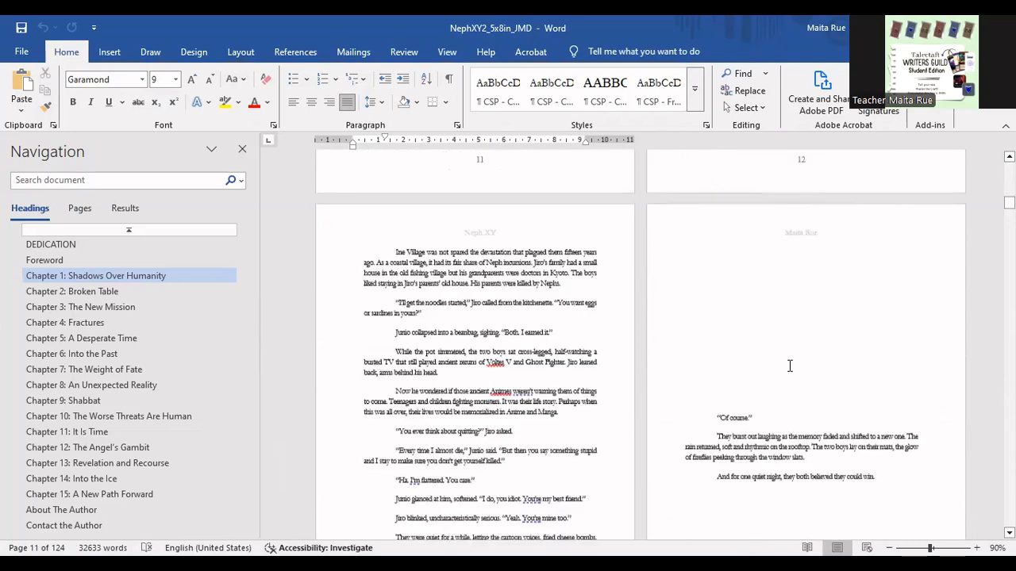
scroll(790, 365, down, 5)
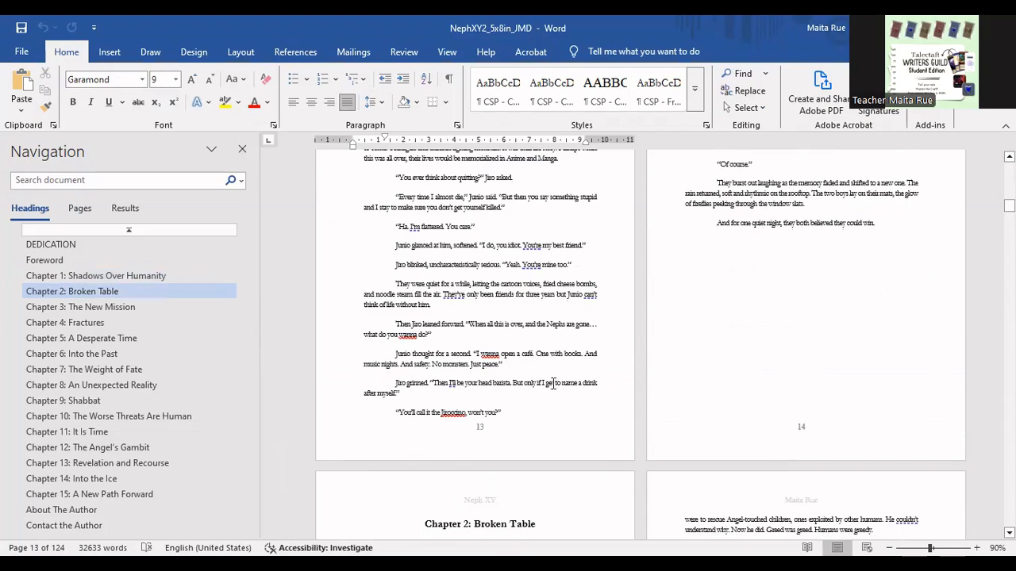
- Examine the opening spread of "Chapter 2: Broken Table", including its title, dateline and first paragraphs
scroll(556, 384, down, 8)
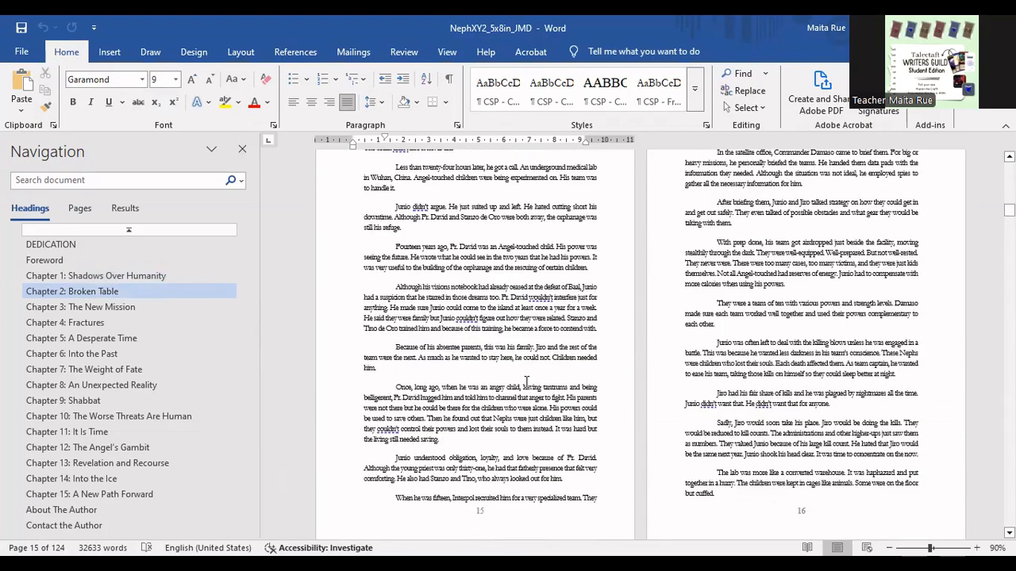
scroll(526, 382, up, 3)
scroll(528, 381, down, 2)
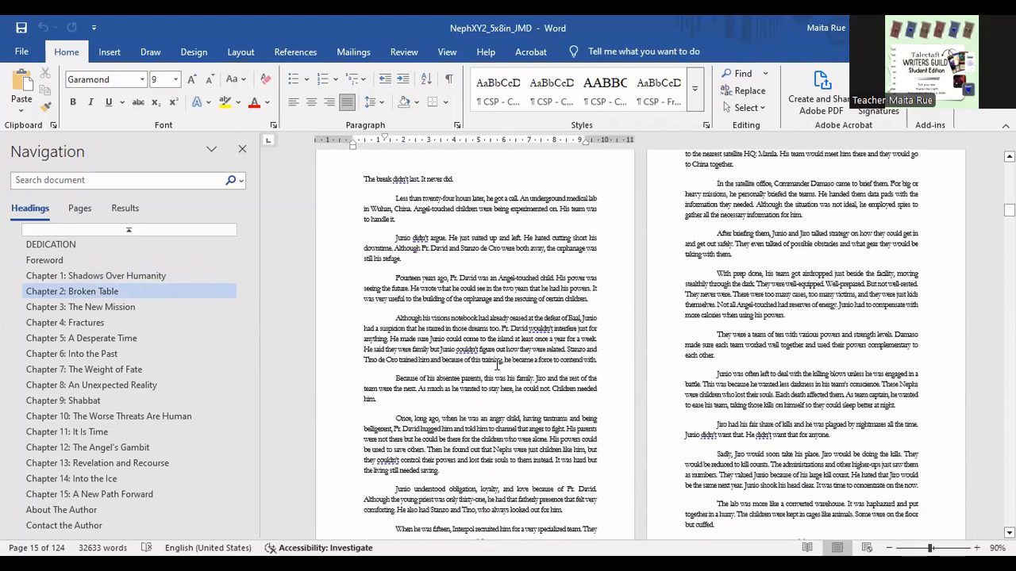
scroll(451, 321, up, 2)
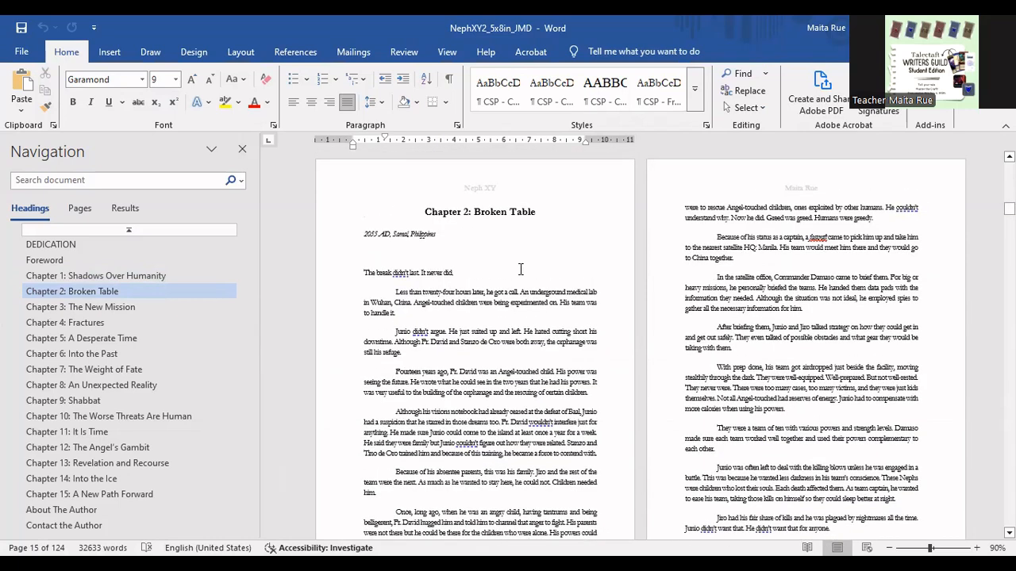
- Examine the paragraph layout on Chapter 2's opening spread and the page break separating it from the end of Chapter 1
scroll(505, 392, down, 2)
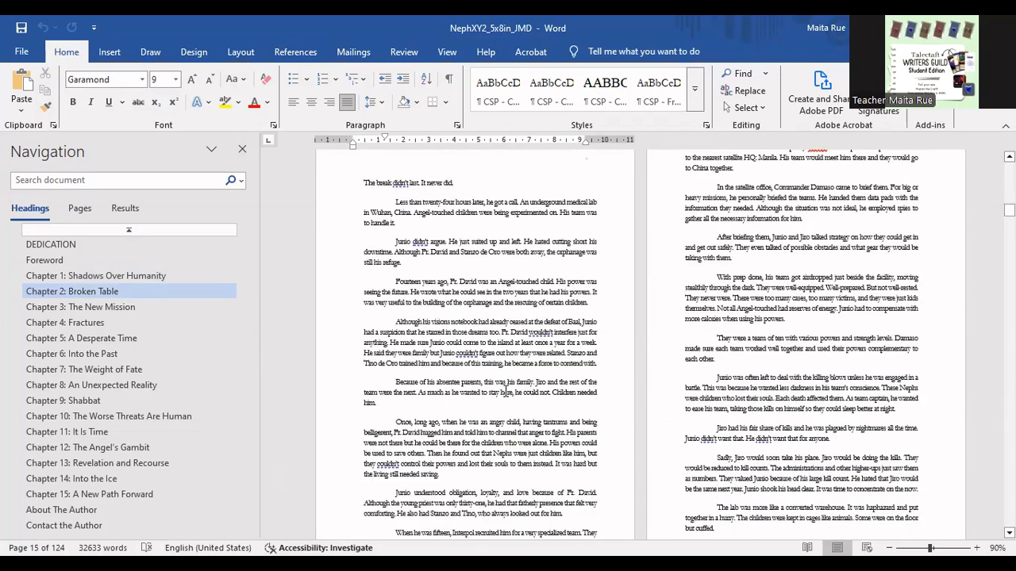
scroll(473, 332, down, 1)
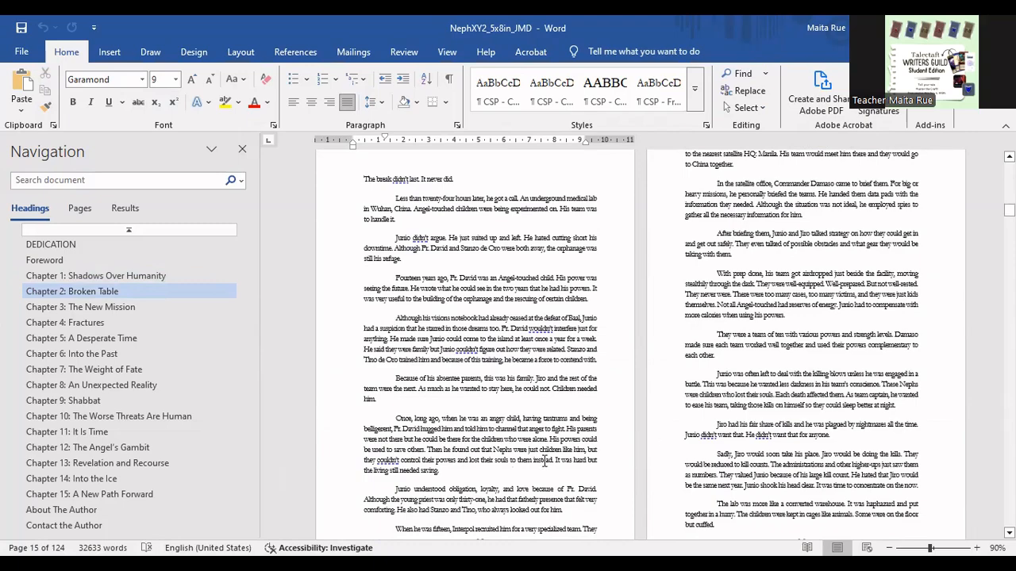
scroll(537, 420, up, 10)
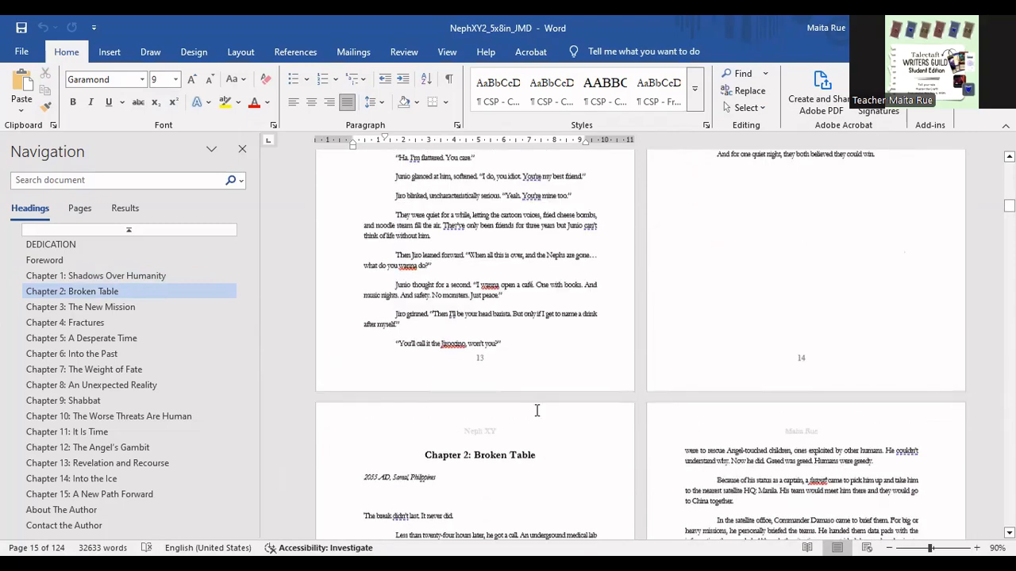
scroll(555, 468, down, 8)
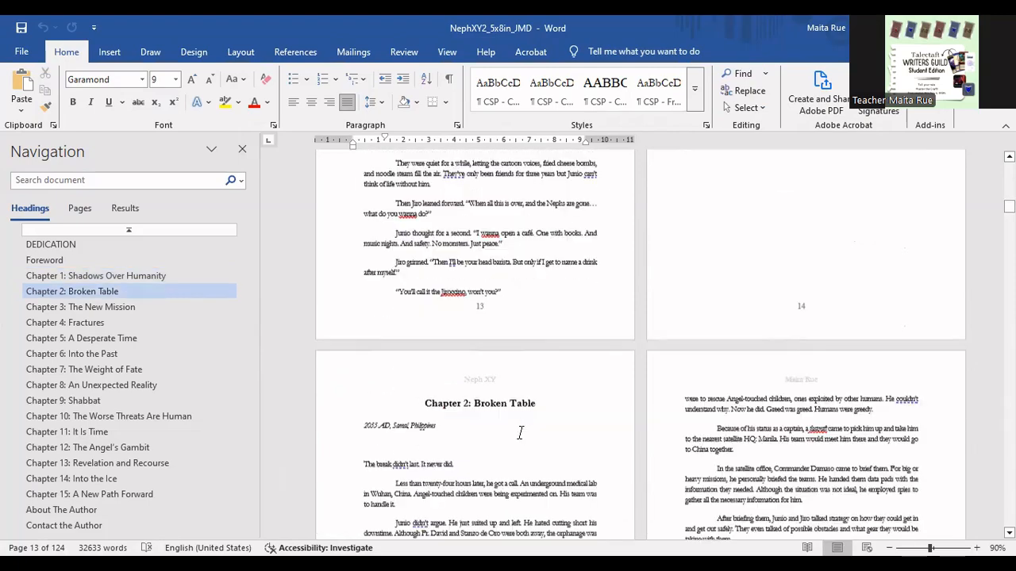
- Check the whole document's word count statistics, including textboxes, footnotes and endnotes, and close them
scroll(524, 474, up, 8)
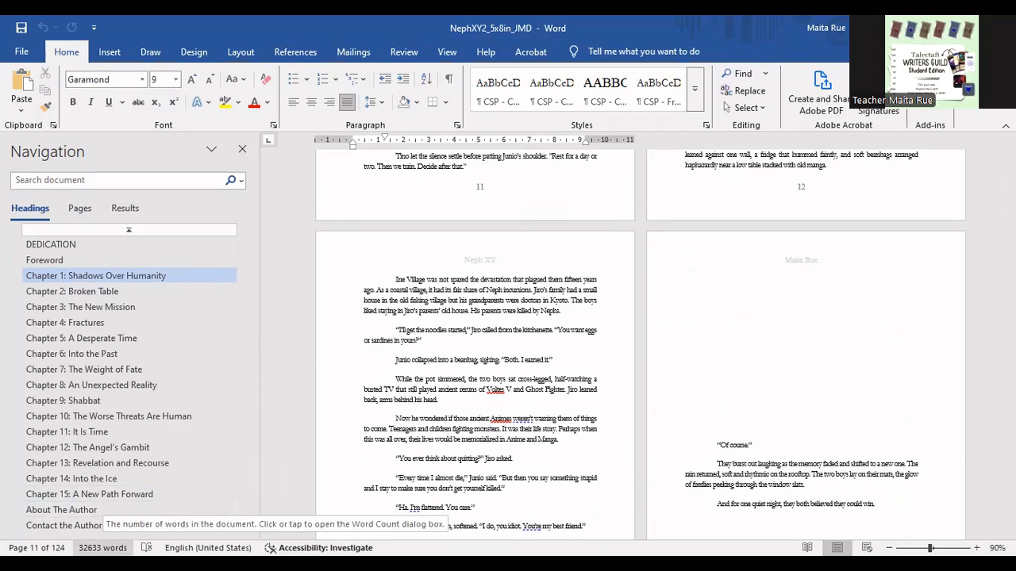
click(102, 548)
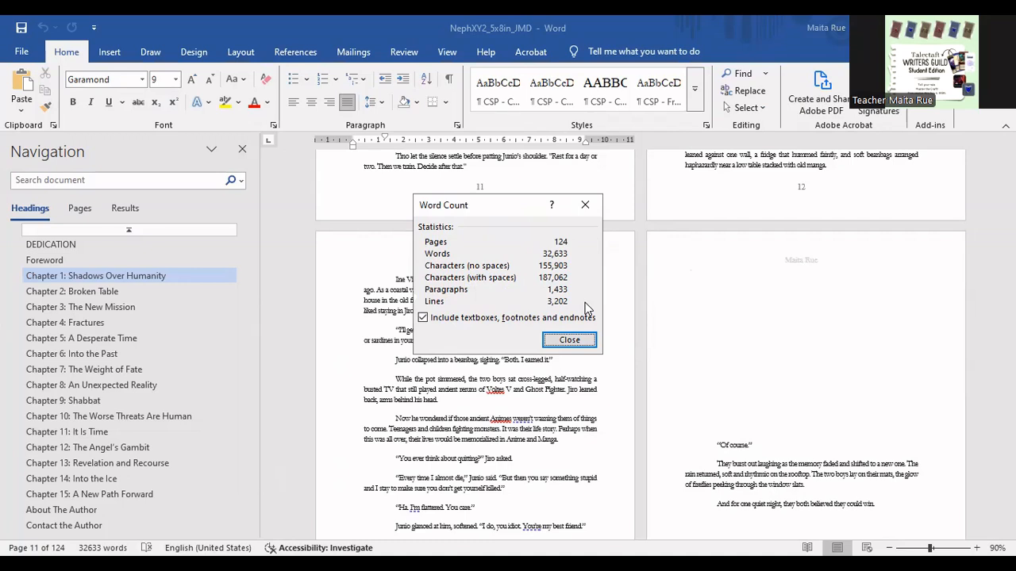
click(568, 340)
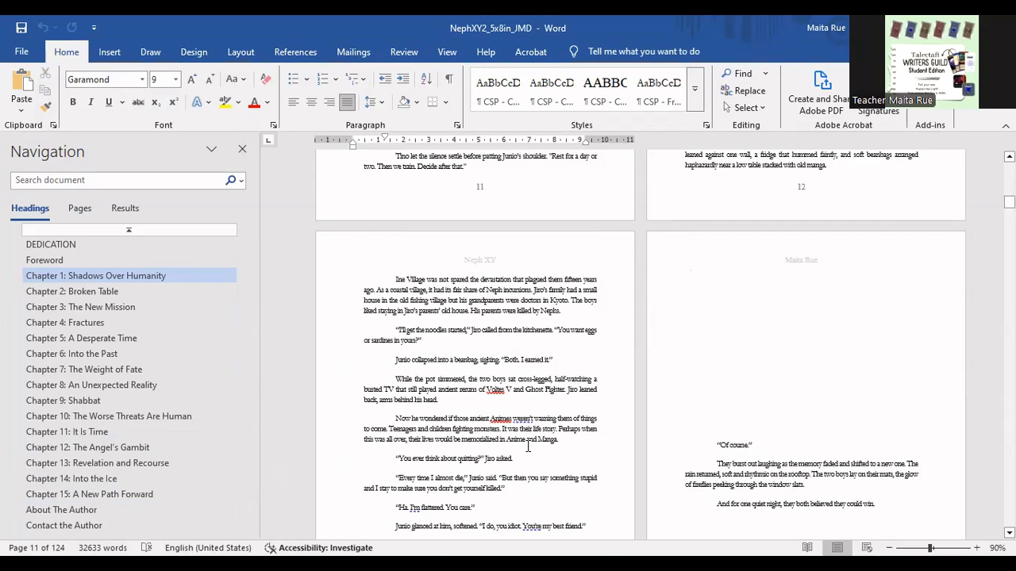
- Review the closing spreads of Chapter 1 back to the scene break on page 12
scroll(538, 446, down, 3)
scroll(526, 450, up, 10)
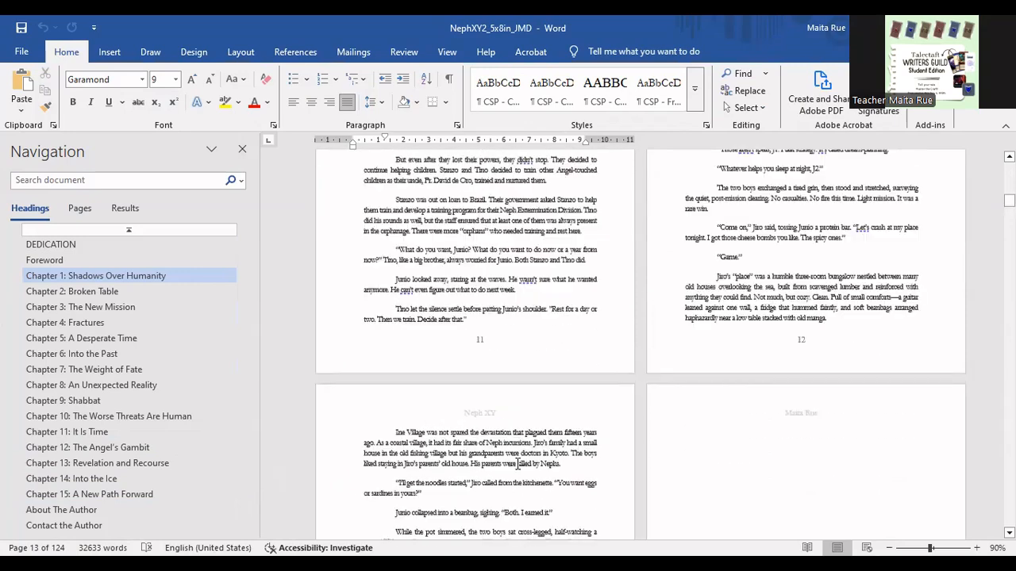
scroll(518, 463, up, 3)
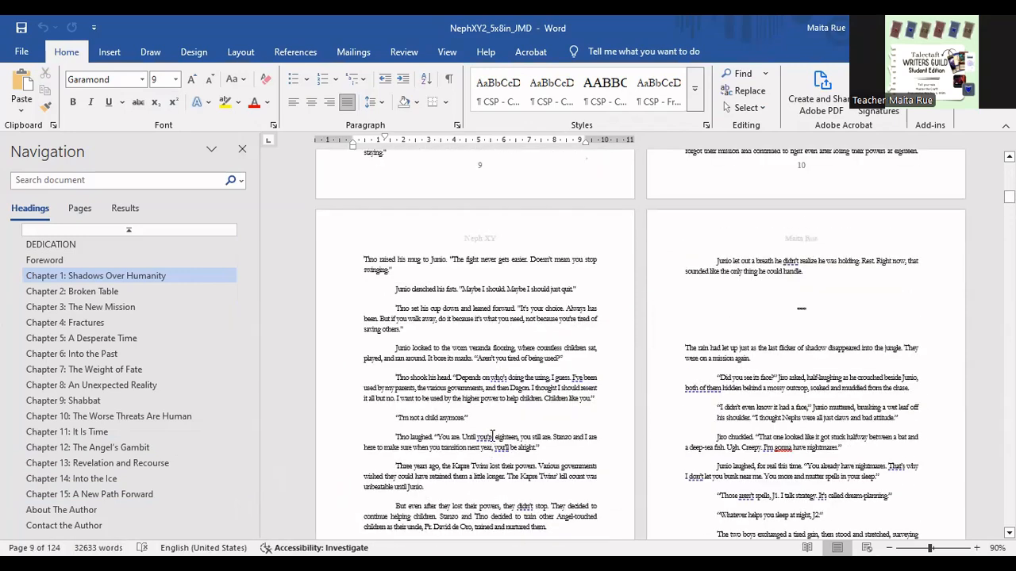